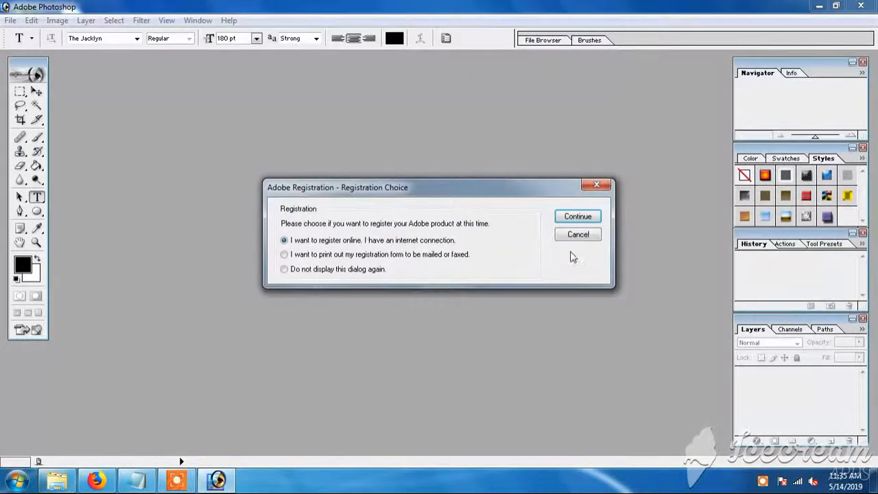
Dismiss the registration prompt and create a new white RGB document with the 1920 x 1080 HDTV 1080i preset.
left_click(579, 236)
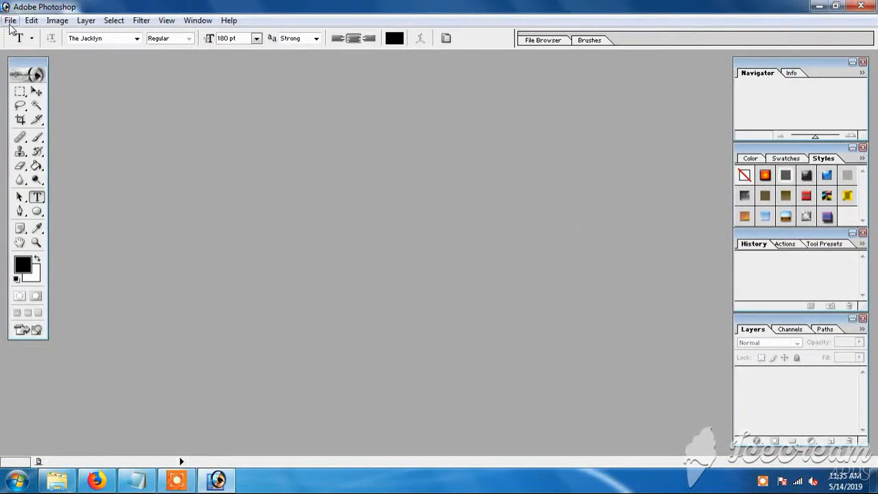
left_click(10, 20)
left_click(33, 36)
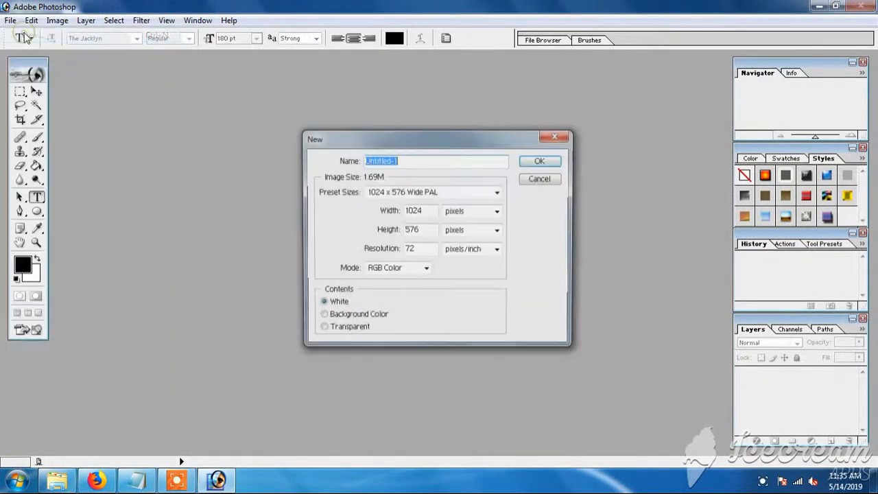
left_click(498, 192)
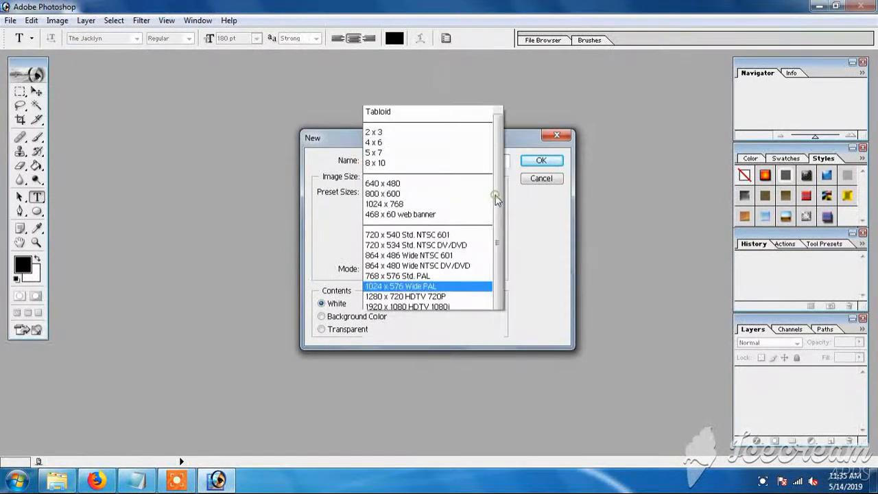
left_click(456, 233)
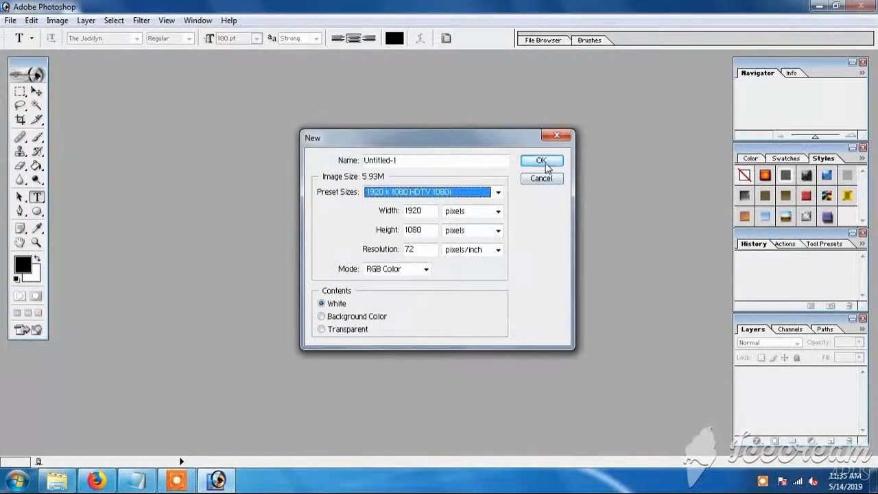
left_click(541, 160)
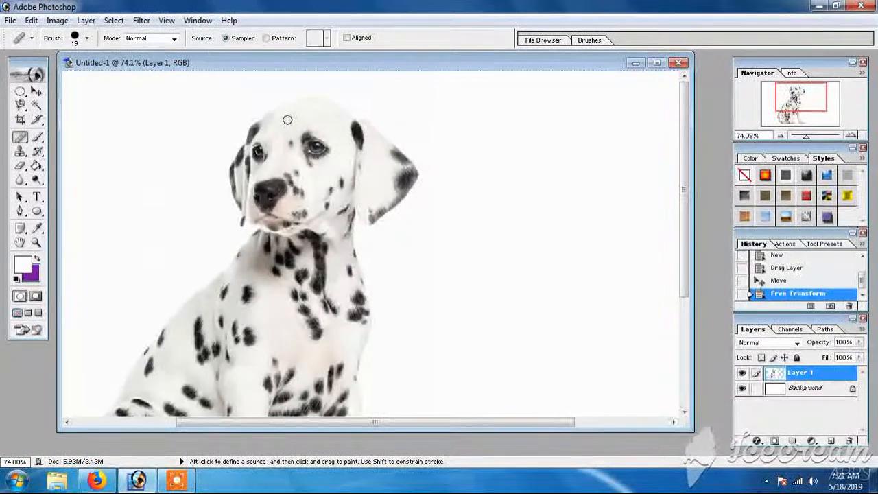
Add a purple text line reading "aLT KEY" in the empty area beside the dog's head.
left_click(37, 197)
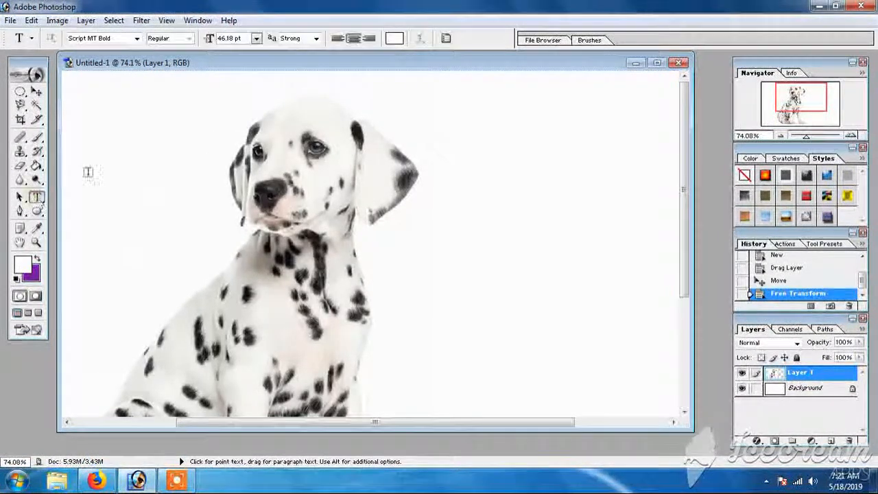
left_click(464, 111)
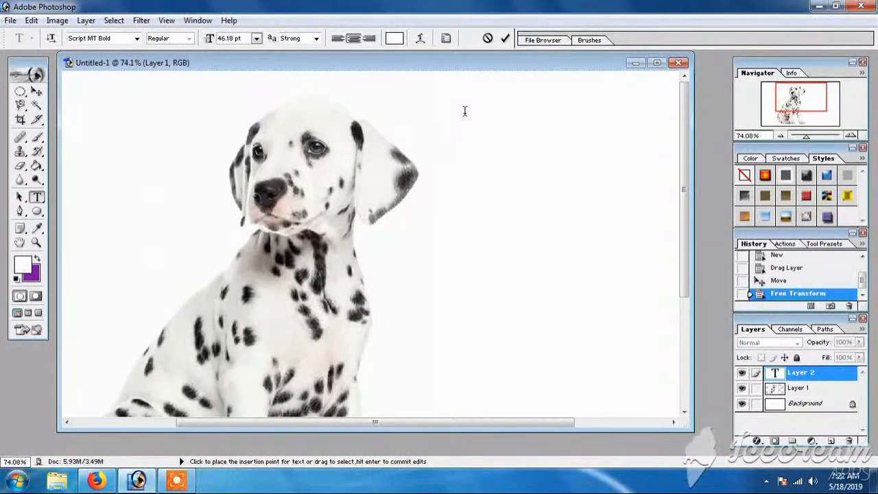
left_click(37, 258)
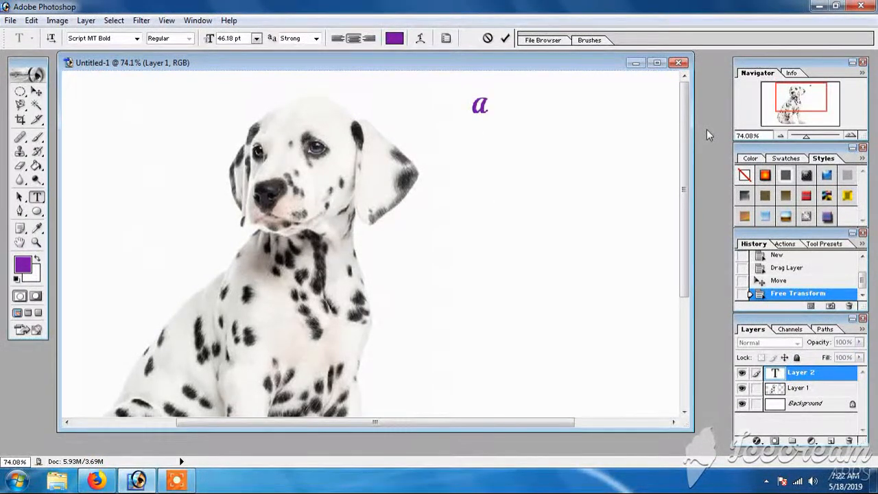
key("BackSpace")
type("aLT")
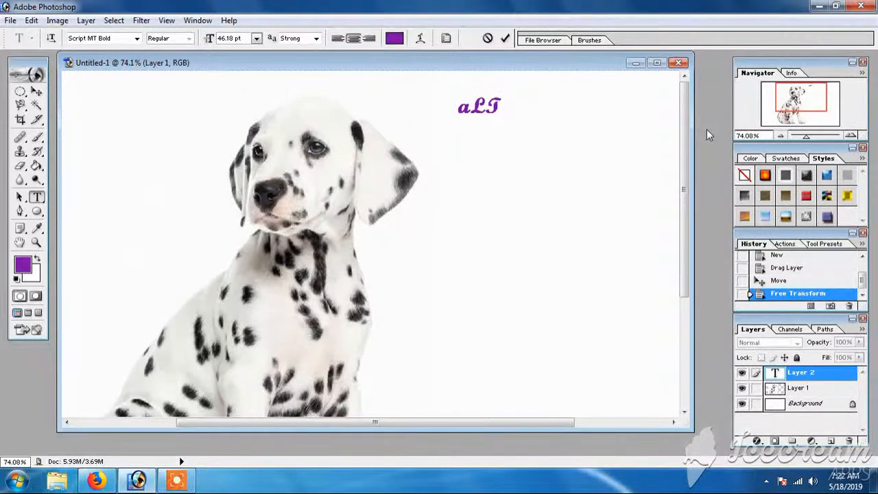
type("+")
key("BackSpace")
type("KEY")
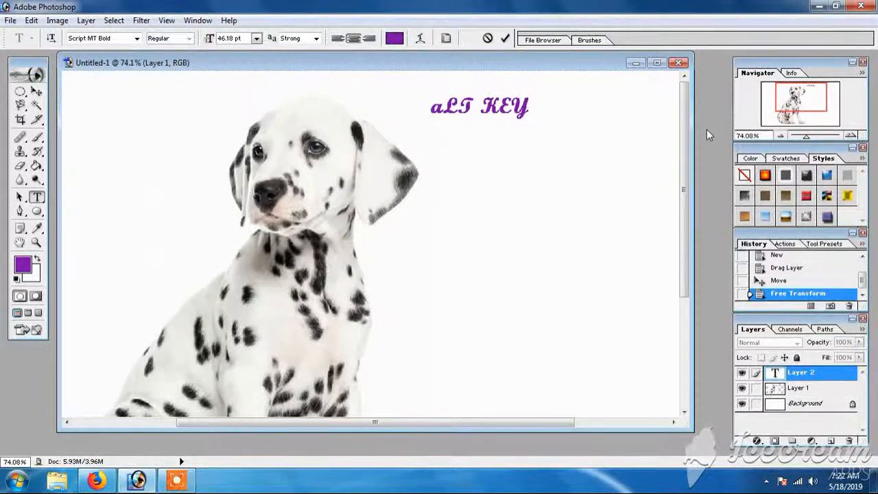
Change the font of the whole text line to Times New Roman.
left_click_drag(526, 108, 424, 109)
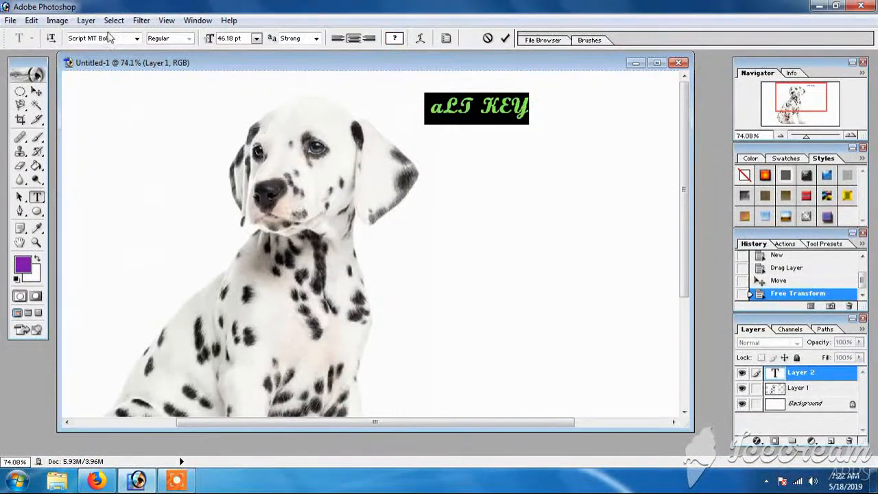
left_click(103, 39)
type("Times New Roman")
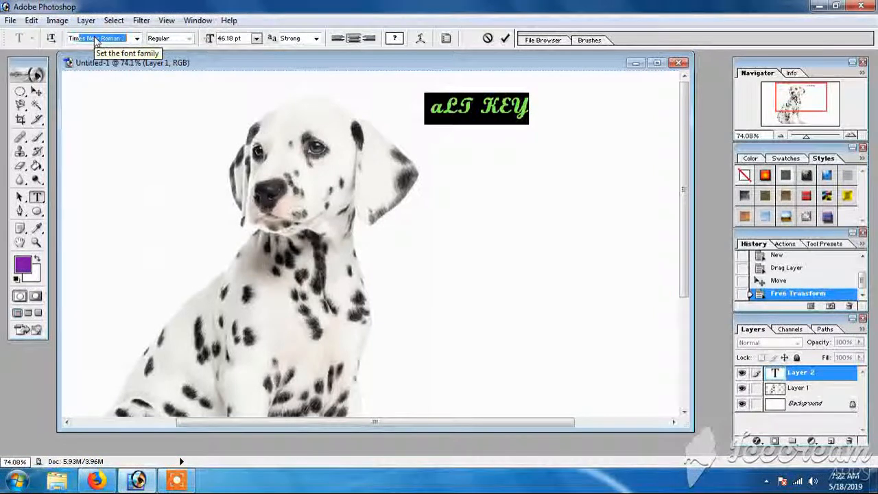
key("Return")
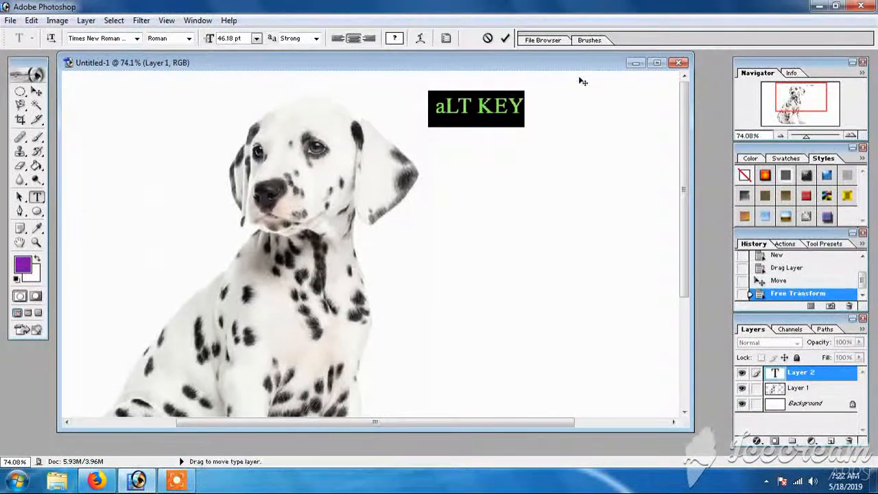
Replace the lowercase first letter of the text with a capital so that it reads "ALT KEY".
left_click(449, 108)
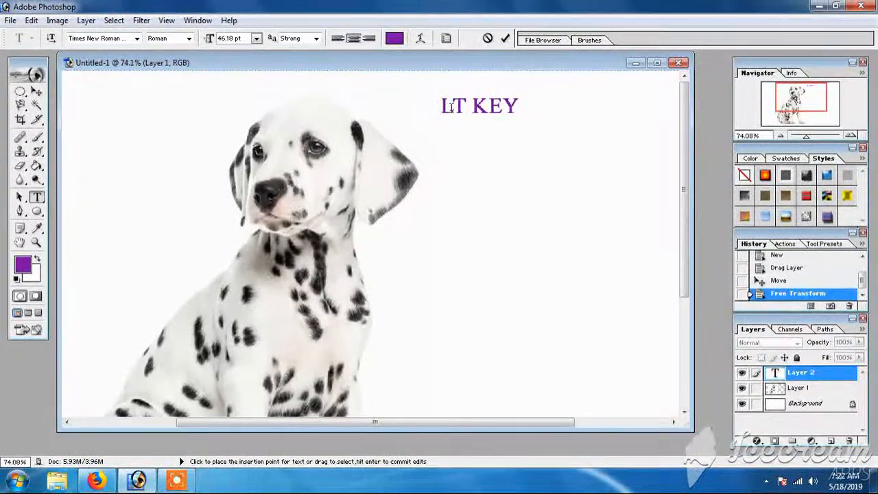
key("BackSpace")
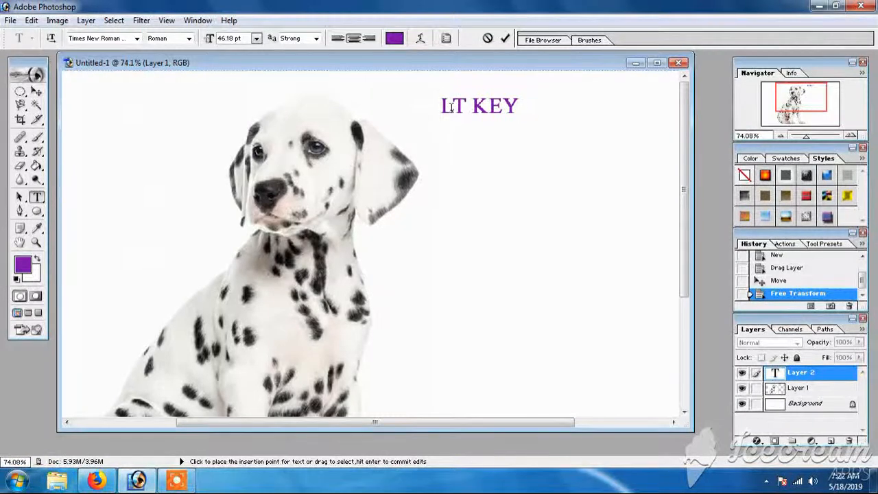
type("A")
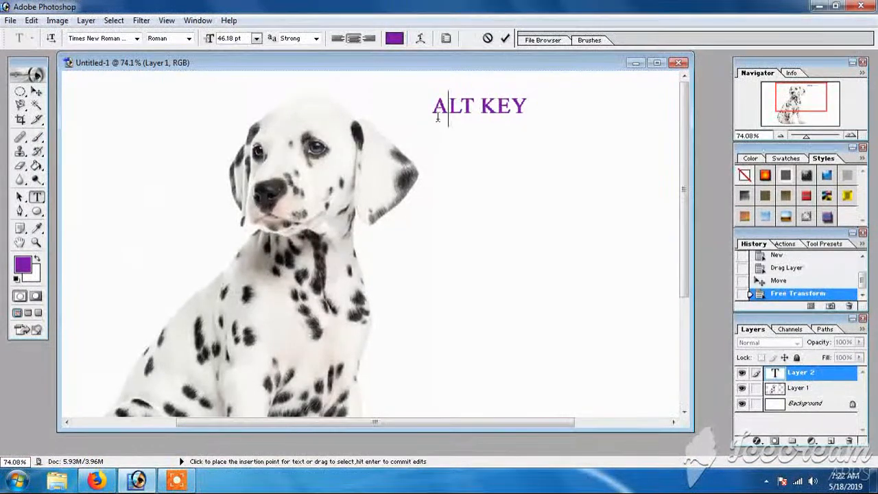
left_click(439, 118)
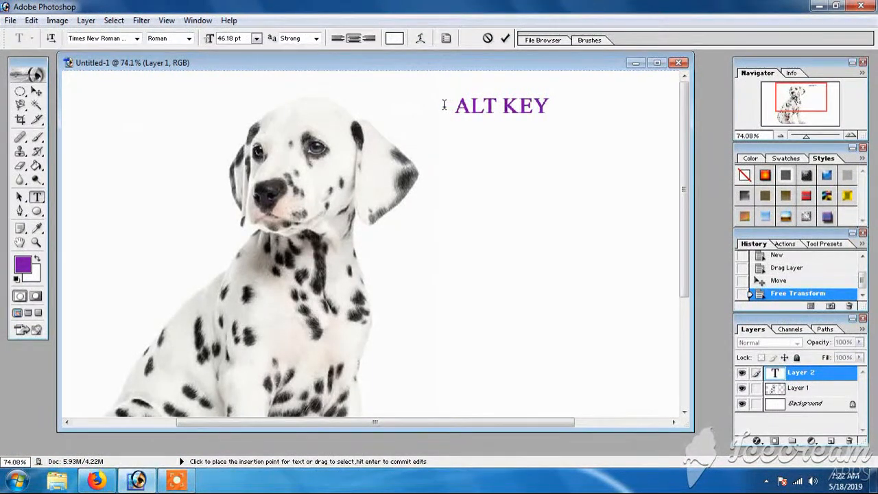
On Layer 1, remove the small spot between the dog's eyes with the Healing Brush, sampling clean white fur from the forehead.
left_click(20, 138)
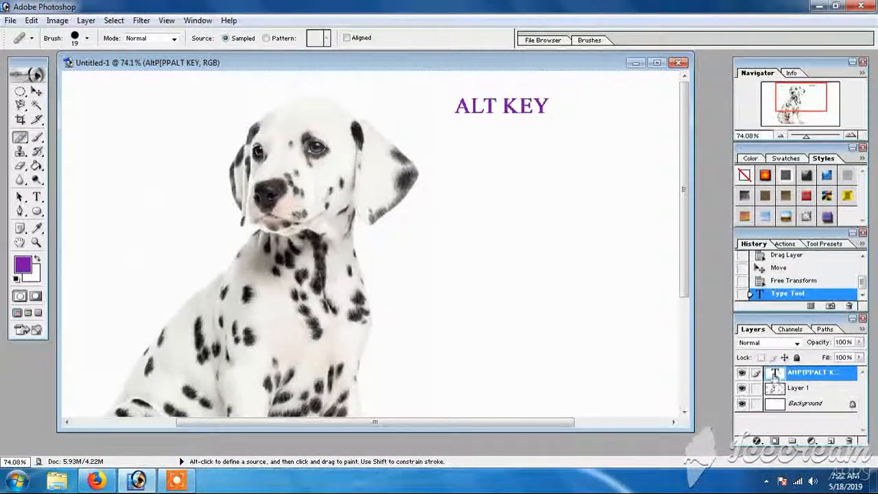
key("alt+bracketleft")
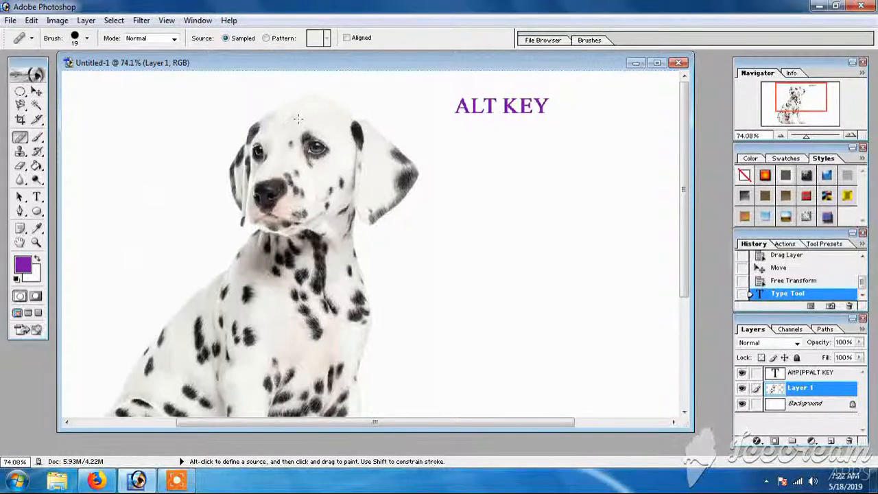
key("alt")
left_click(298, 119, "alt")
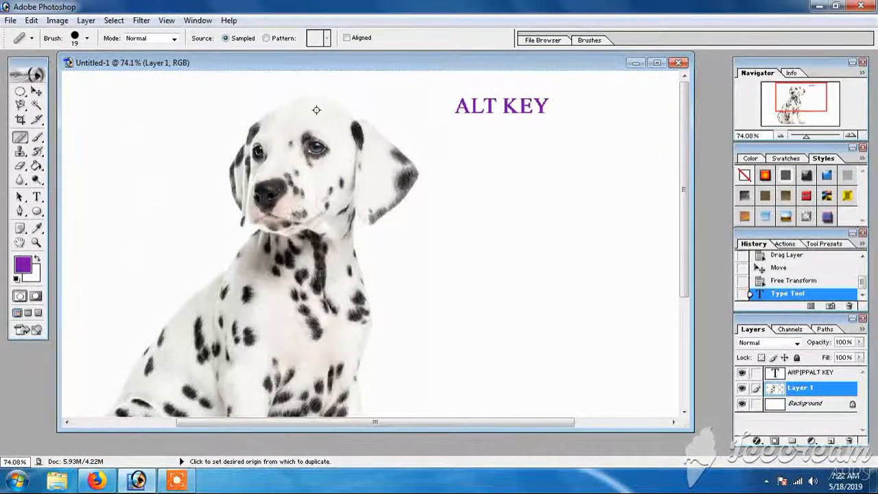
left_click(292, 144)
key("ctrl+z")
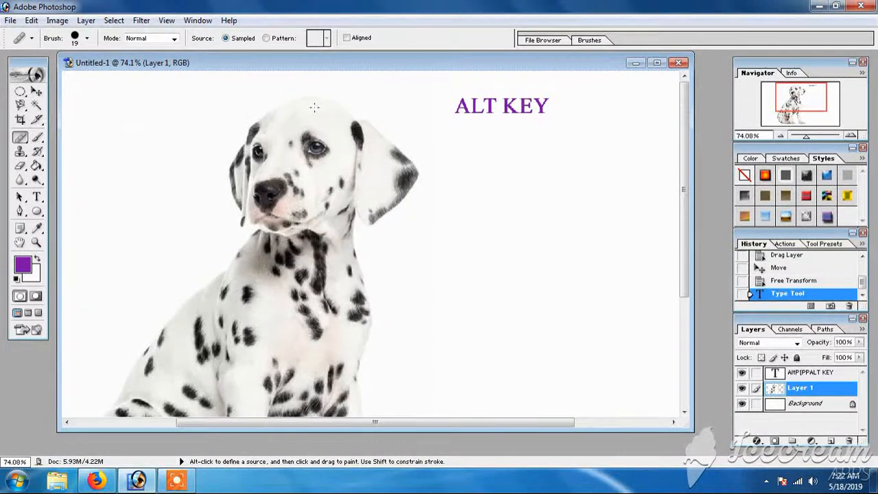
left_click(315, 104, "alt")
left_click(291, 140)
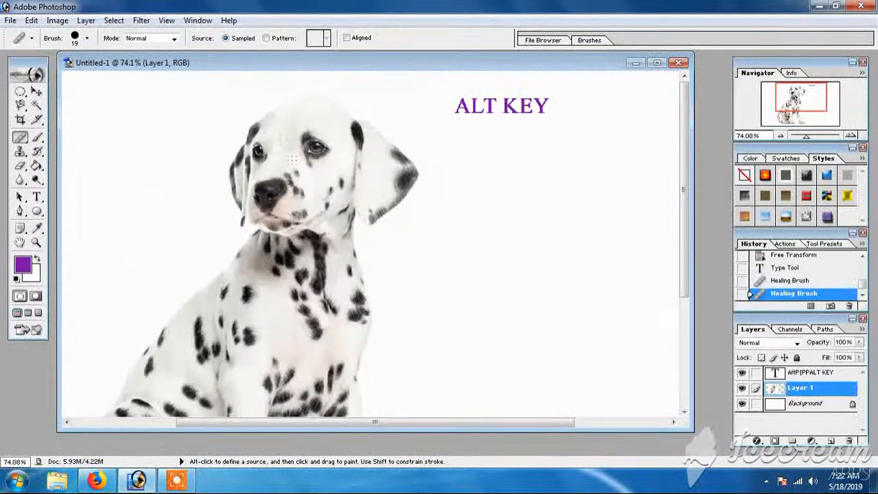
Heal the dark spots on the dog's cheek and jaw using clean fur sampled from the head and cheek.
left_click(341, 162)
left_click(338, 182)
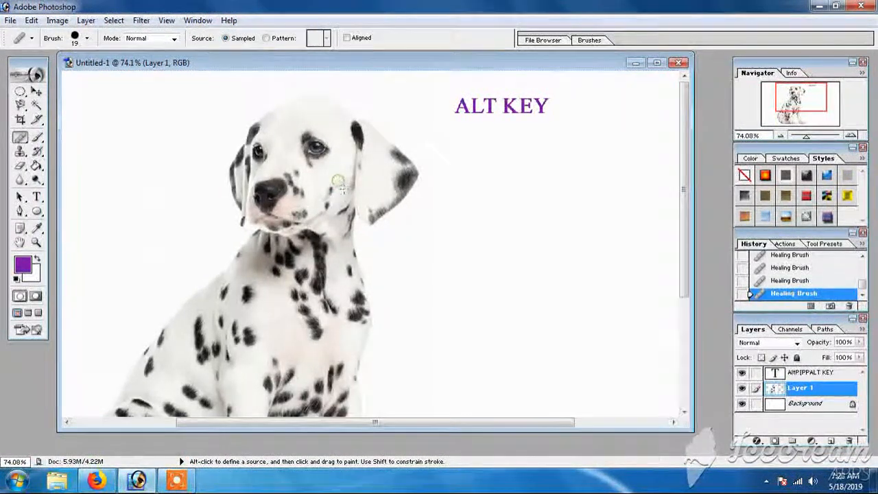
key("alt")
left_click(322, 125, "alt")
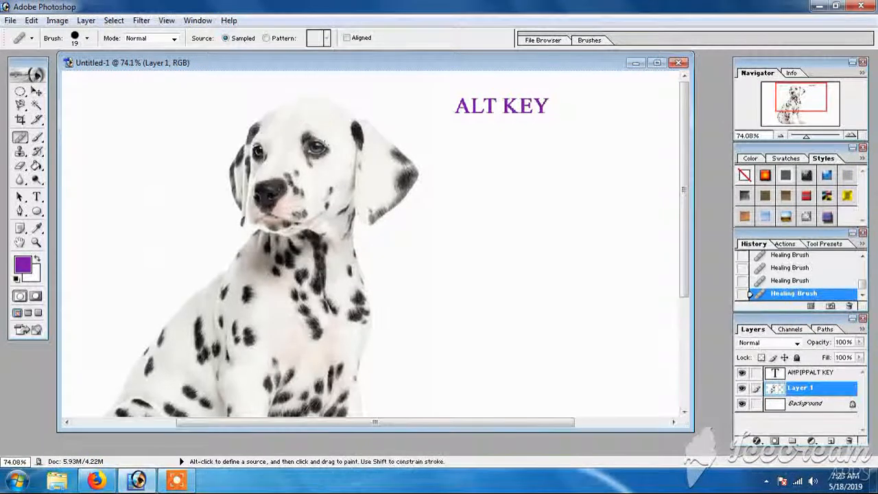
left_click_drag(327, 197, 324, 200)
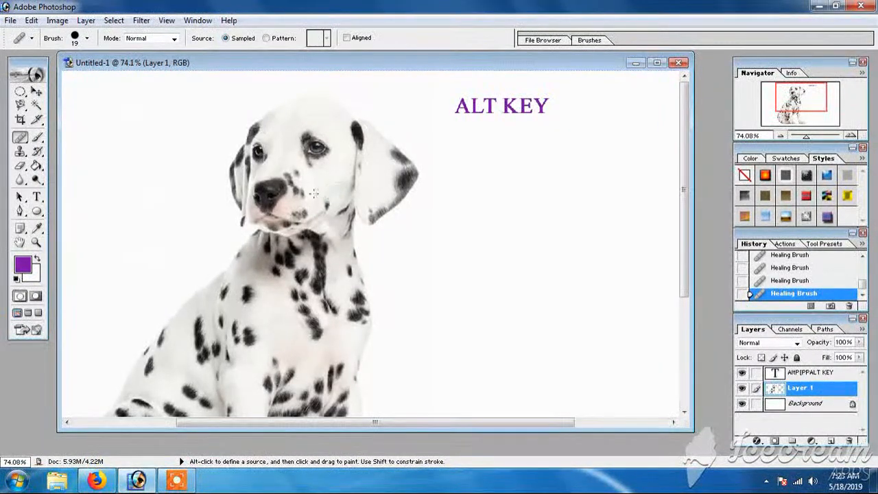
left_click(318, 181, "alt")
left_click(327, 202)
Heal the dark spots beside the dog's nose with clean fur sampled from the cheek.
left_click(291, 180)
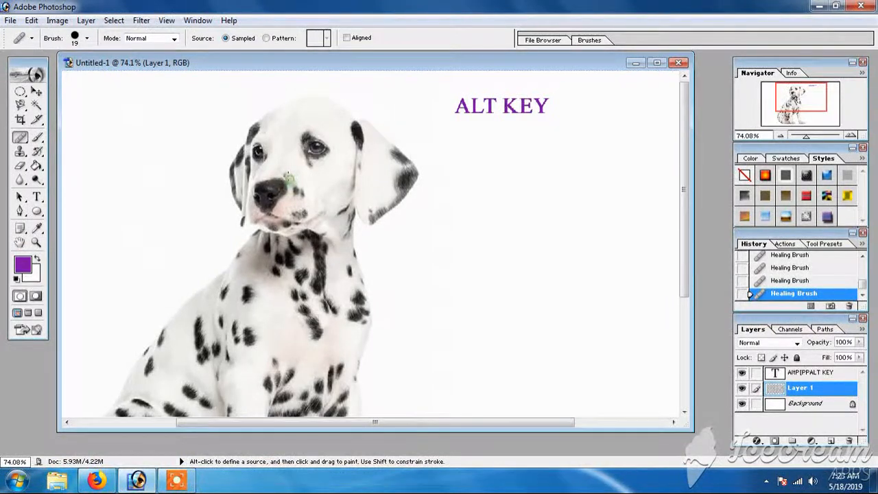
left_click(313, 179, "alt")
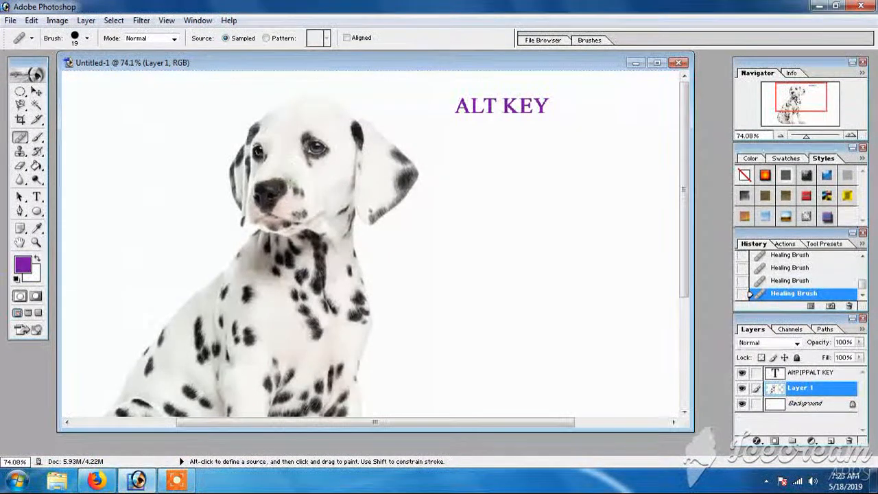
left_click(298, 192)
left_click_drag(300, 190, 294, 188)
Choose a rough textured preset for the Brush tool and set its master diameter to 104 px.
left_click(37, 137)
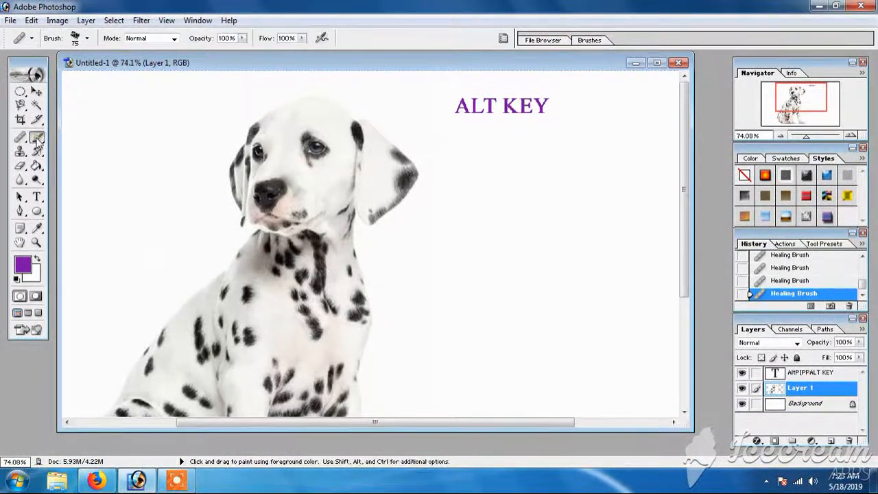
right_click(122, 194)
scroll(176, 284, "down", 4)
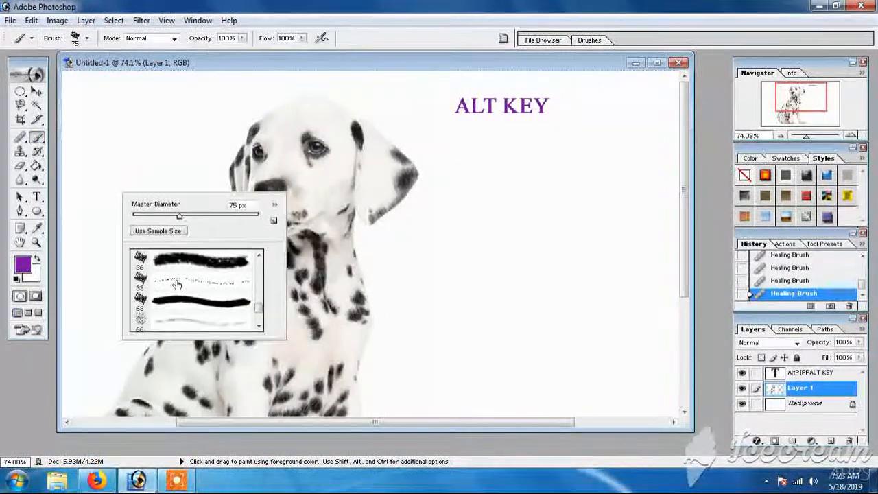
left_click(177, 285)
left_click_drag(200, 215, 197, 215)
key("Return")
Paint a rough purple border along all four edges of the picture on Layer 1.
mouse_move(72, 78)
left_mouse_down()
mouse_move(89, 137)
mouse_move(68, 213)
mouse_move(79, 391)
mouse_move(186, 89)
mouse_move(658, 81)
mouse_move(685, 253)
mouse_move(662, 412)
left_mouse_up()
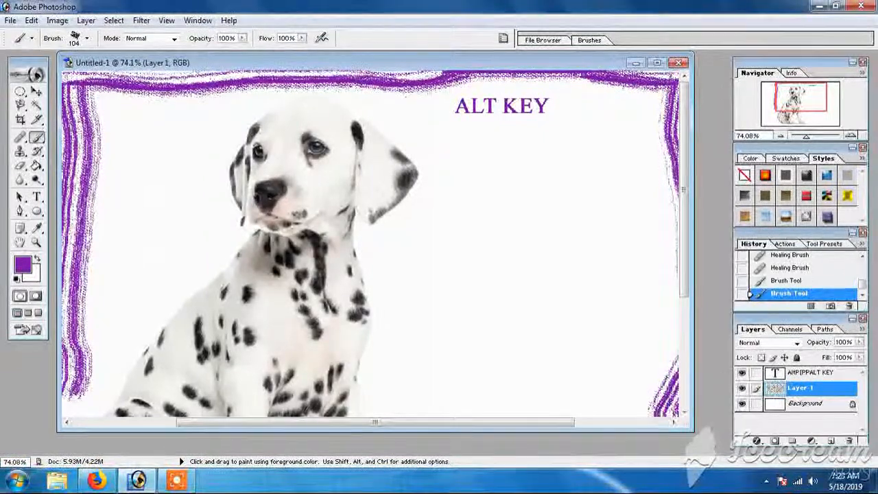
scroll(644, 372, "down", 5)
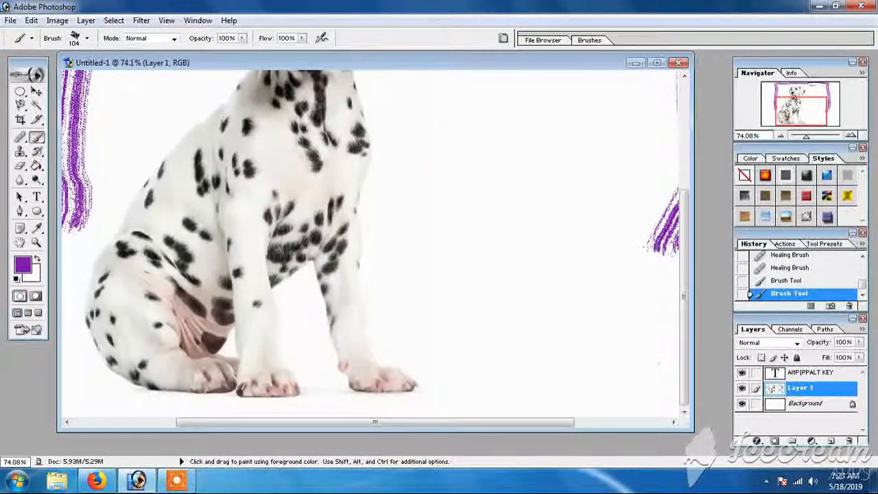
mouse_move(668, 230)
left_mouse_down()
mouse_move(665, 394)
mouse_move(669, 236)
left_mouse_up()
mouse_move(659, 410)
left_mouse_down()
mouse_move(549, 416)
mouse_move(441, 399)
mouse_move(378, 406)
left_mouse_up()
left_click_drag(200, 411, 71, 233)
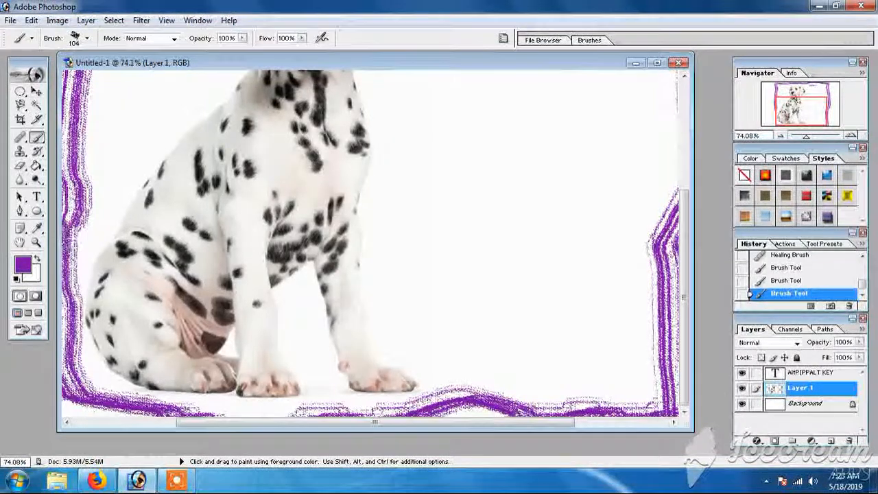
scroll(134, 195, "up", 5)
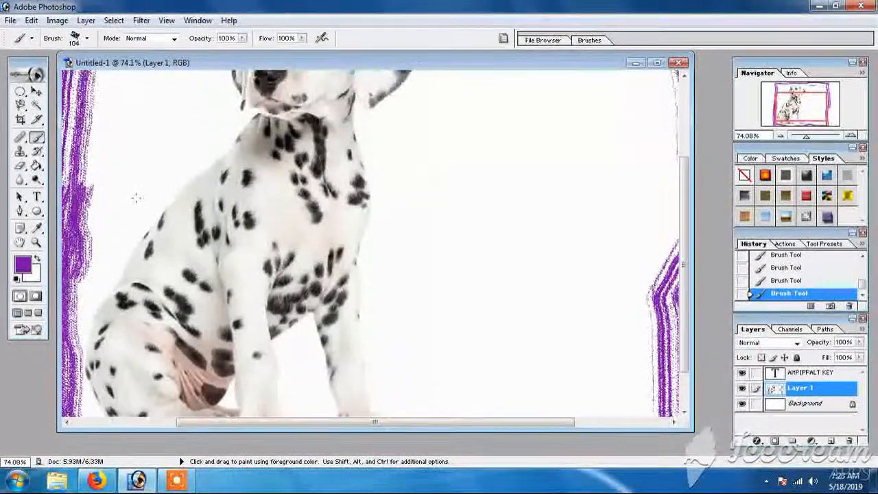
Clone clean white fur over the dark spots on the puppy's outer ear using the Clone Stamp at 30 px.
left_click(20, 151)
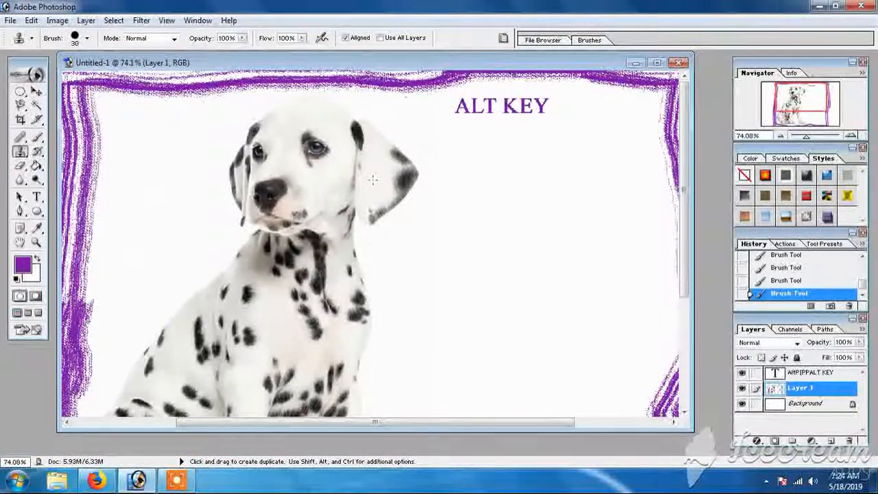
key("alt")
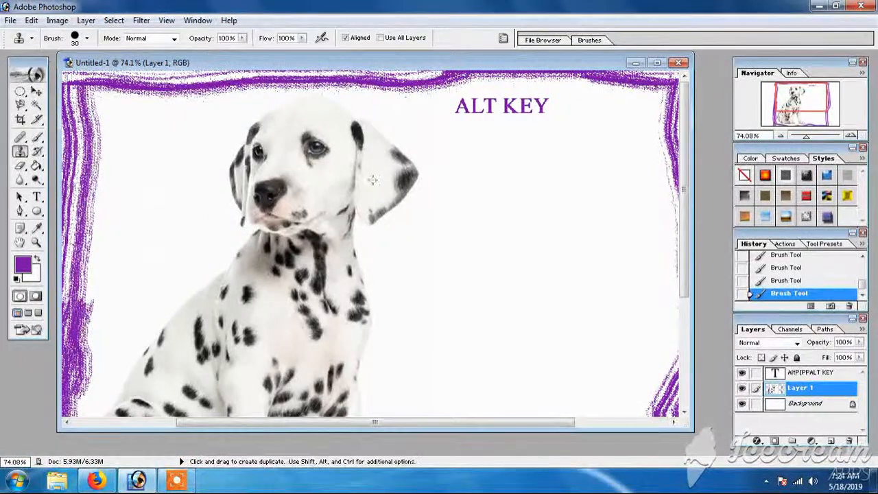
left_click(389, 177)
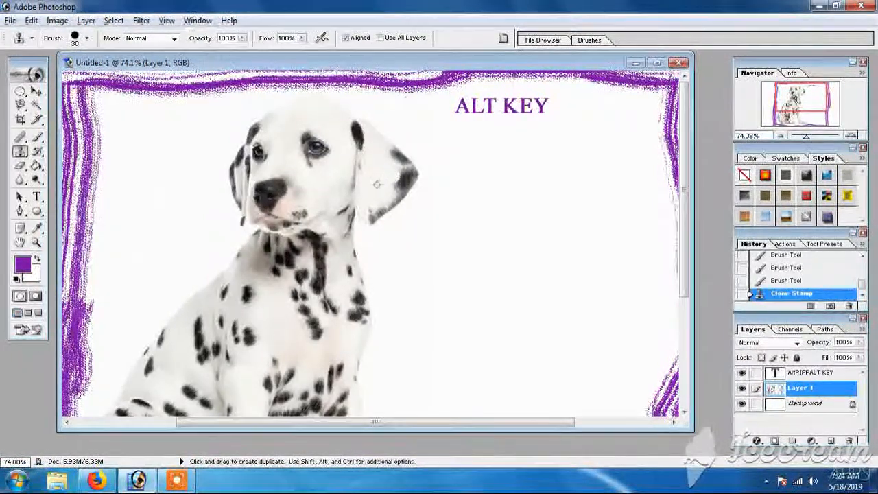
left_click_drag(395, 172, 395, 161)
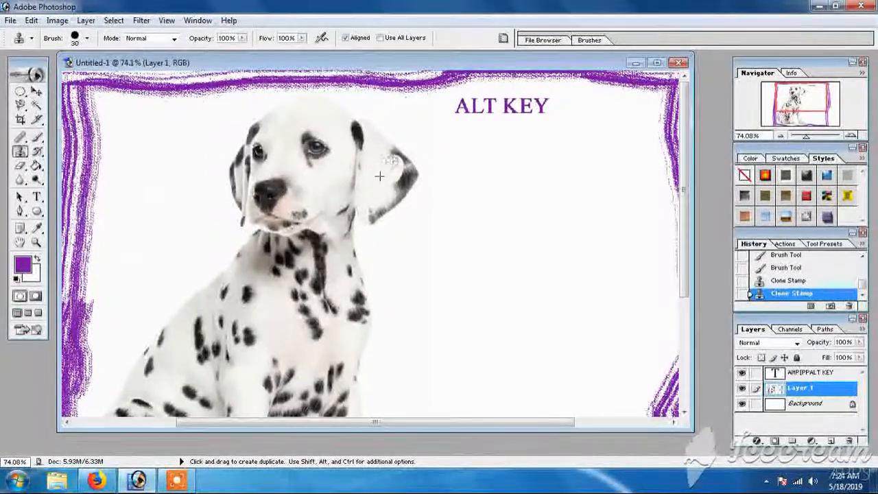
key("alt")
left_click(391, 175)
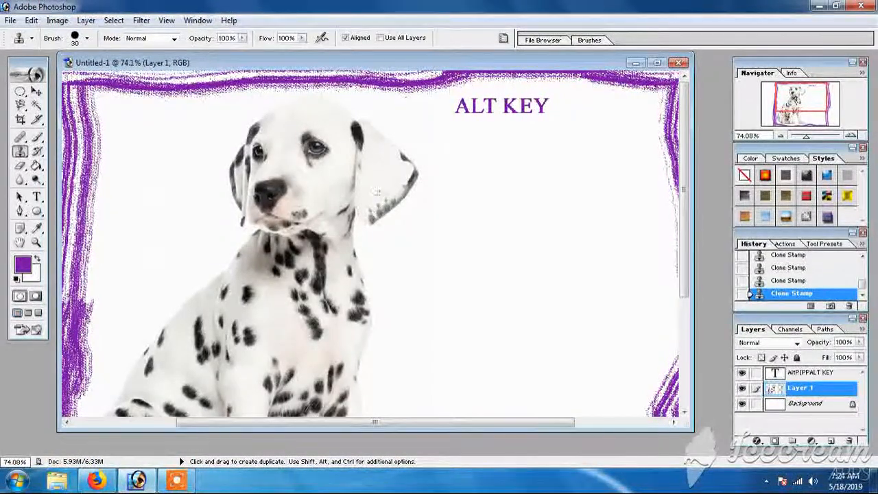
Choose the soft 45 px brush for the Clone Stamp and clone clean fur over the remaining dark patches along the ear's edge.
right_click(382, 173)
scroll(407, 258, "up", 10)
scroll(407, 258, "up", 5)
left_click(440, 251)
scroll(439, 259, "up", 1)
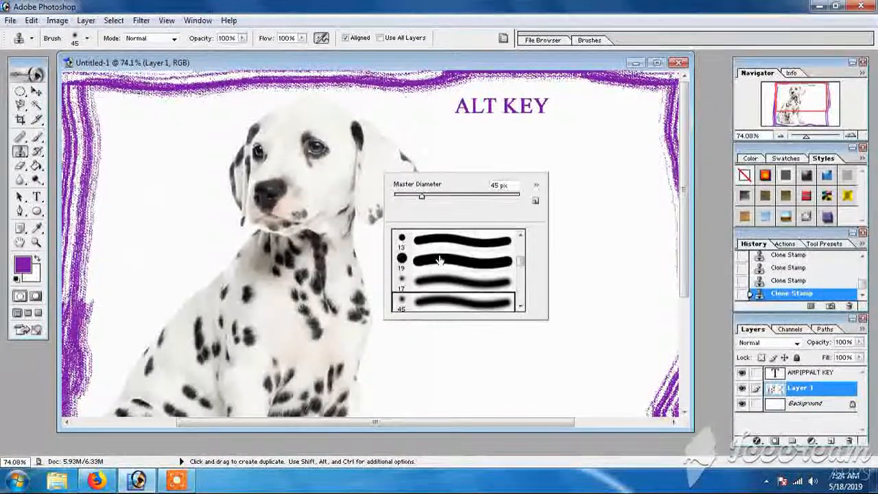
left_click(382, 174)
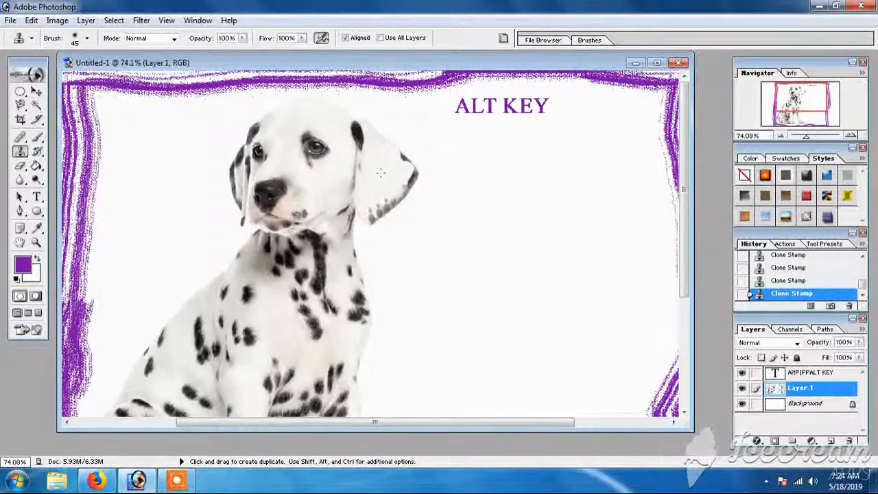
mouse_move(380, 172)
left_mouse_down()
mouse_move(404, 172)
mouse_move(374, 194)
mouse_move(382, 191)
left_mouse_up()
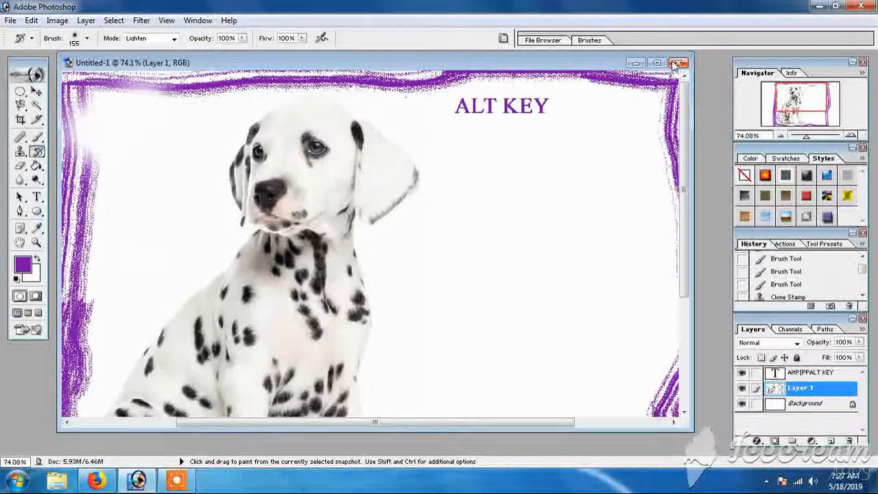
Close the Untitled-1 document without saving its changes and close image.jpg.
left_click(677, 63)
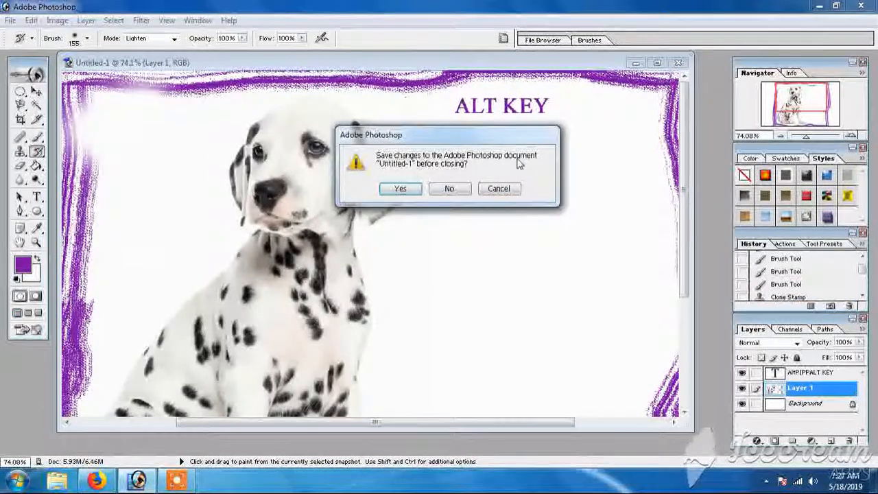
left_click(452, 188)
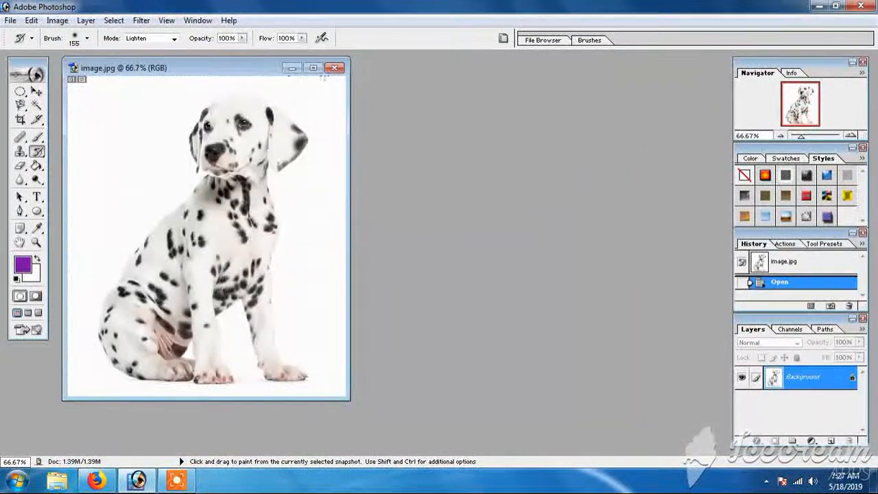
left_click(335, 68)
Open the DalmatianFH picture from the old folder and shift its window slightly within the workspace.
left_click(12, 21)
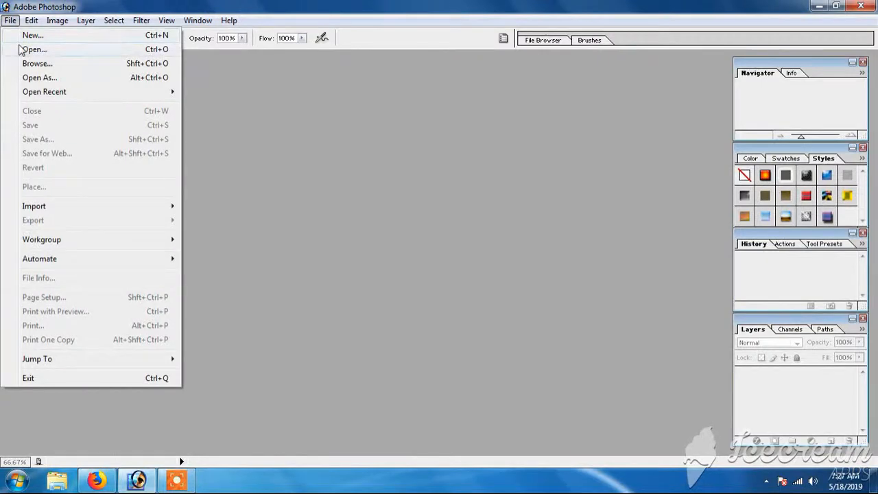
left_click(24, 47)
left_click(212, 208)
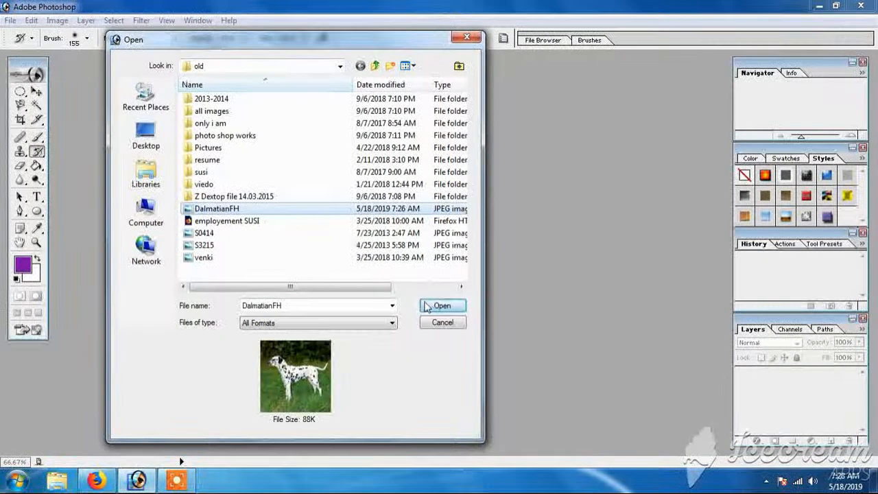
left_click(442, 306)
left_click(473, 317)
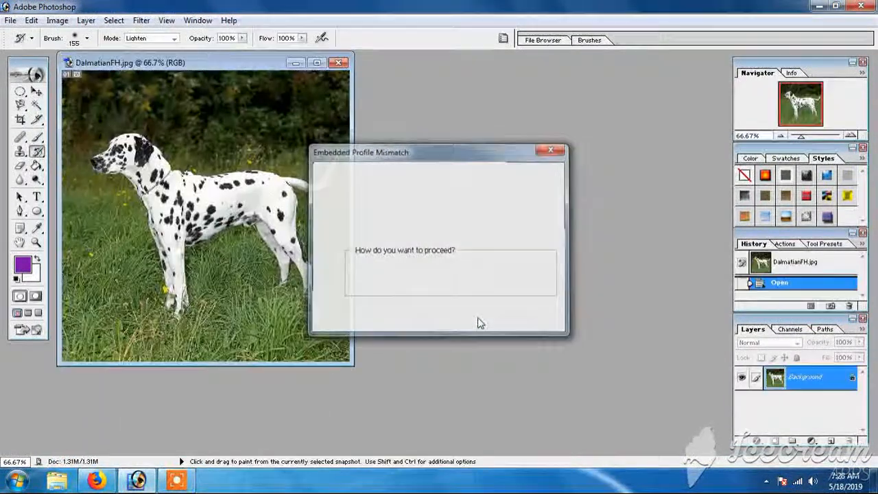
left_click_drag(173, 66, 185, 82)
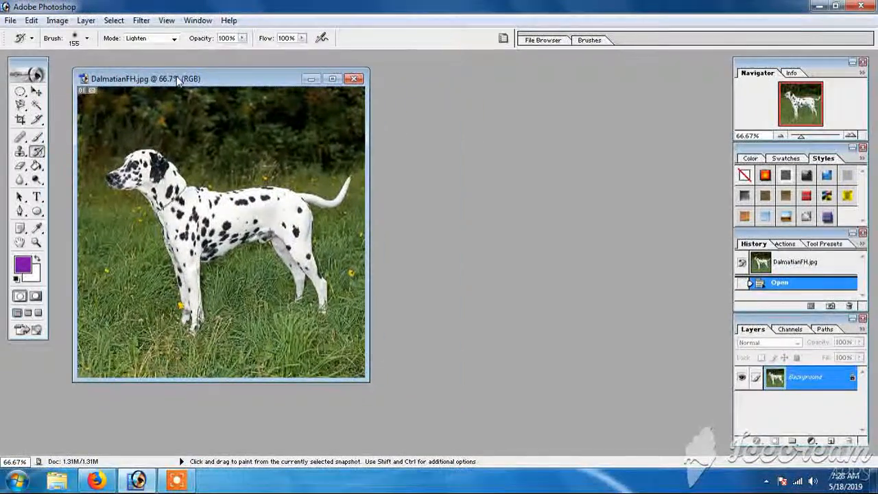
Create a new white 1920 x 1080 HDTV document in RGB Color and copy the DalmatianFH picture into it as a layer.
left_click(14, 34)
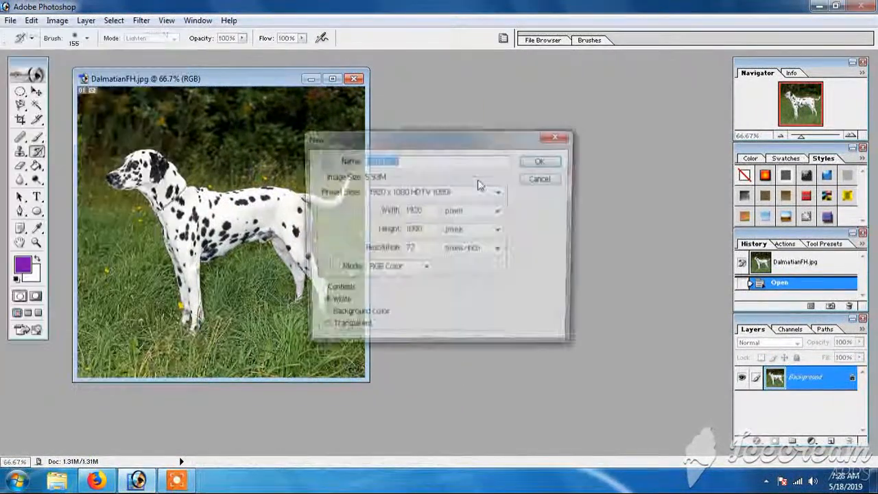
left_click(547, 160)
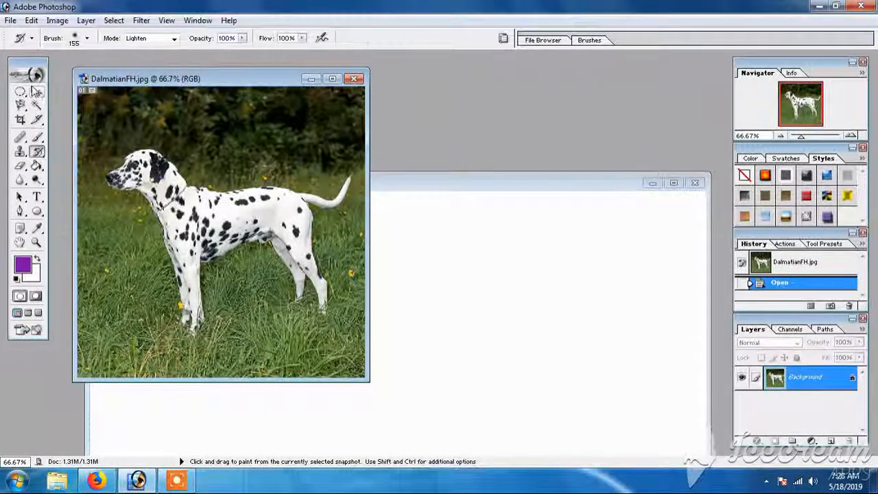
key("v")
left_click_drag(307, 281, 412, 316)
left_click_drag(378, 190, 364, 142)
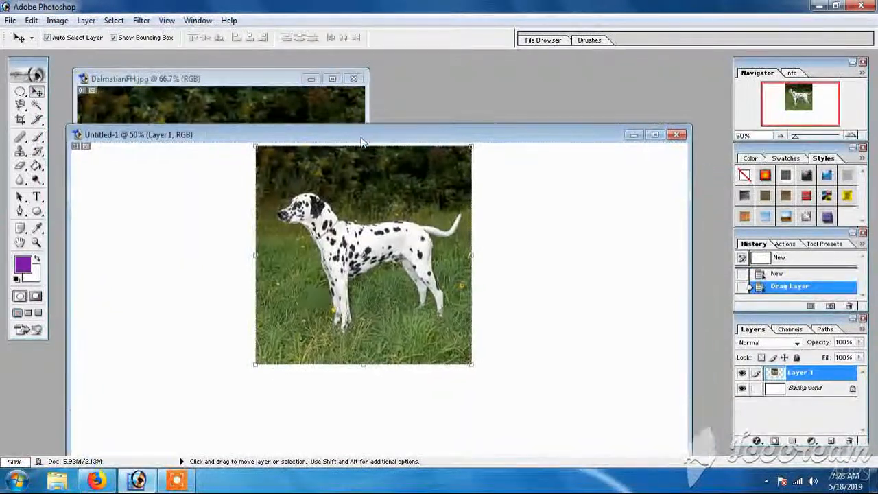
Close the DalmatianFH.jpg source and enlarge Layer 1 with Free Transform to fill the canvas height.
left_click(353, 78)
left_click(448, 188)
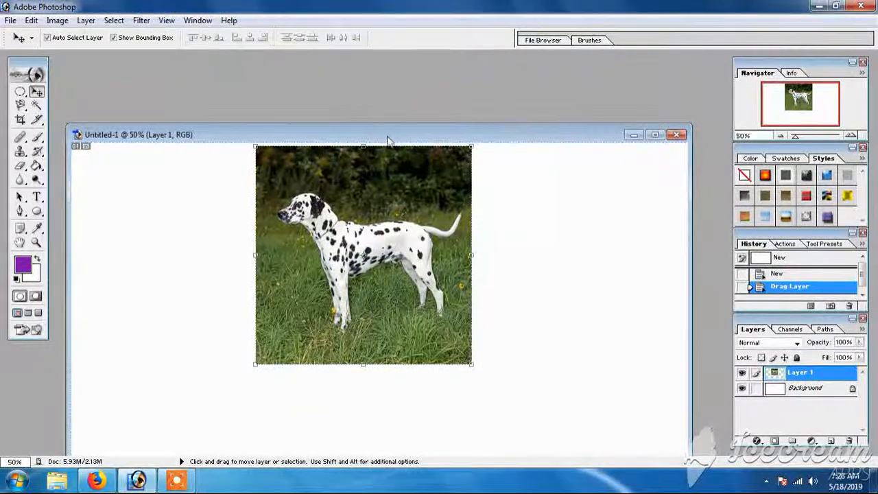
left_click_drag(274, 135, 222, 78)
key("ctrl+t")
left_click_drag(421, 311, 552, 432)
key("Return")
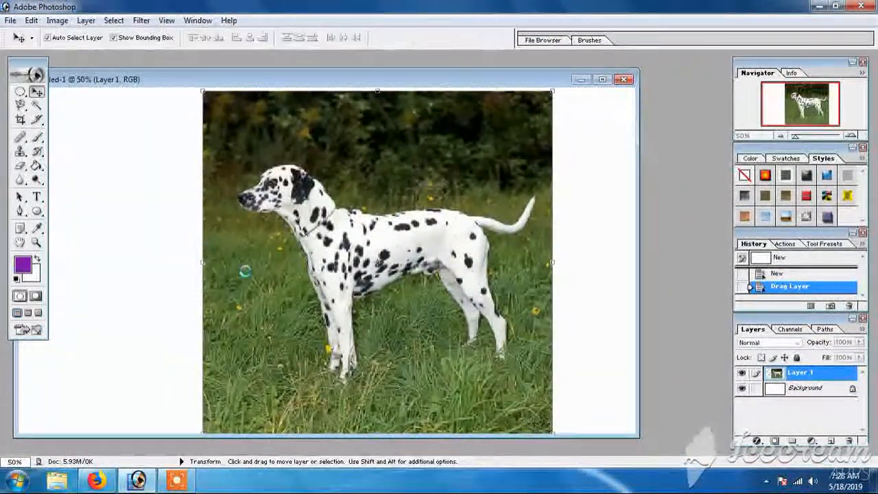
Paint over the whole dog, including legs and tail, with the History Brush in Screen mode at 43% opacity.
left_click(36, 151)
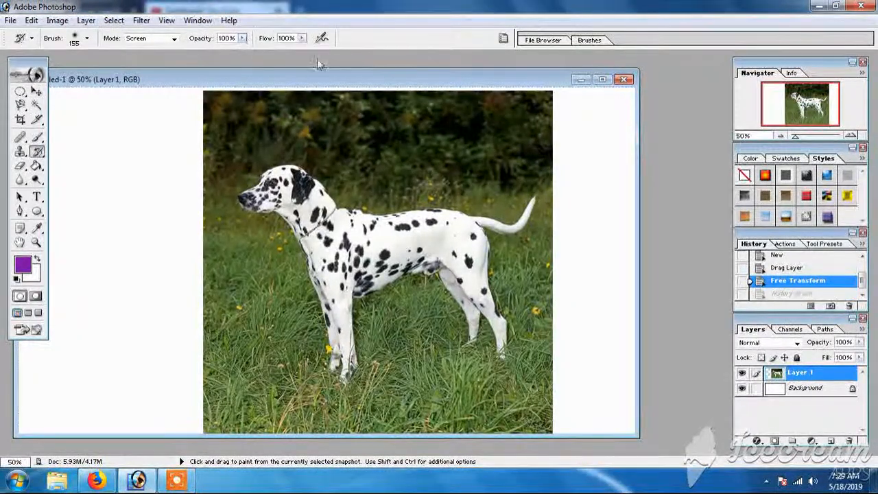
left_click(242, 37)
left_click_drag(220, 55, 206, 52)
mouse_move(286, 192)
left_mouse_down()
mouse_move(257, 198)
mouse_move(247, 177)
mouse_move(332, 263)
mouse_move(336, 348)
mouse_move(351, 240)
mouse_move(394, 244)
mouse_move(439, 230)
mouse_move(458, 248)
left_mouse_up()
left_click_drag(502, 336, 464, 308)
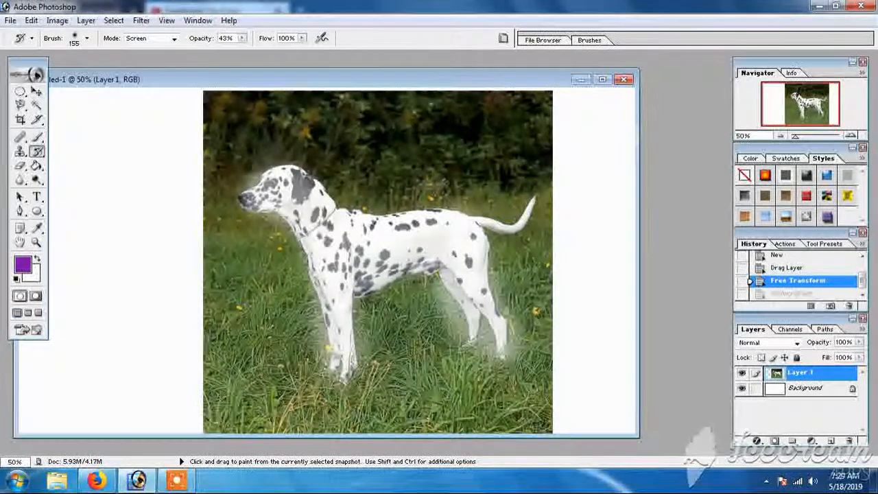
mouse_move(457, 230)
left_mouse_down()
mouse_move(483, 206)
mouse_move(535, 196)
mouse_move(396, 218)
left_mouse_up()
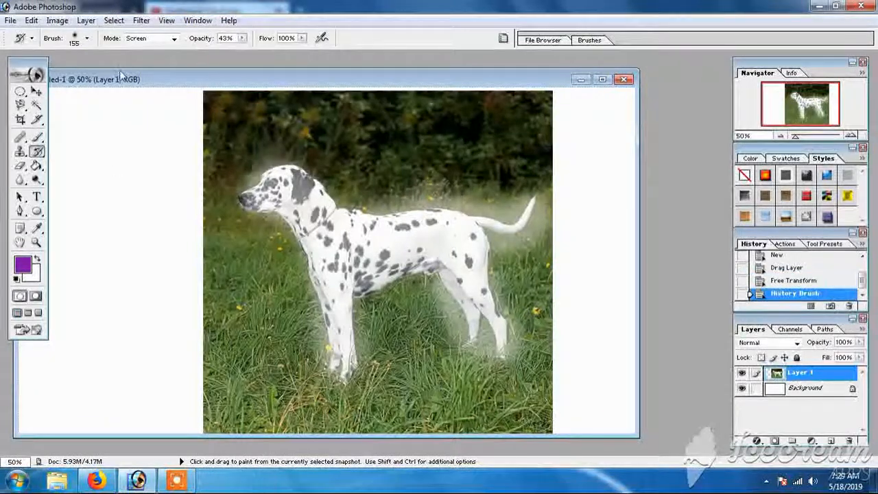
Switch the History Brush to Soft Light mode and paint over the dark trees and grass around the dog.
left_click(162, 39)
left_click(139, 170)
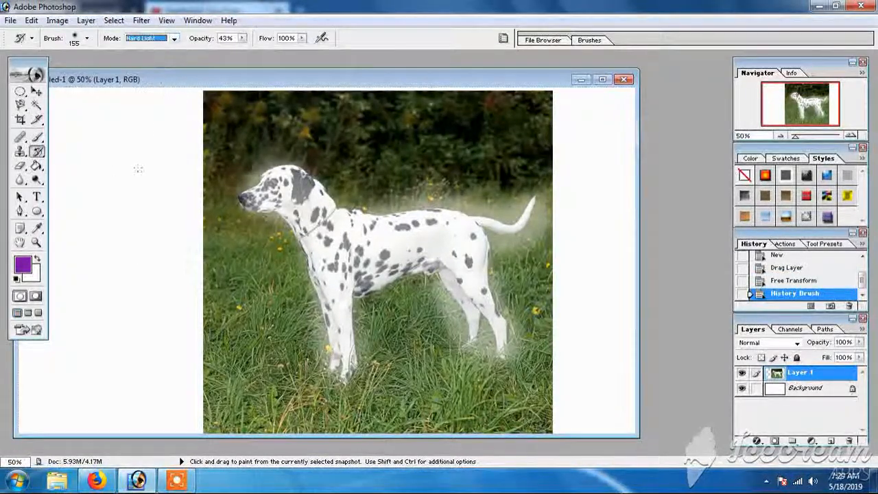
left_click(173, 40)
left_click(139, 164)
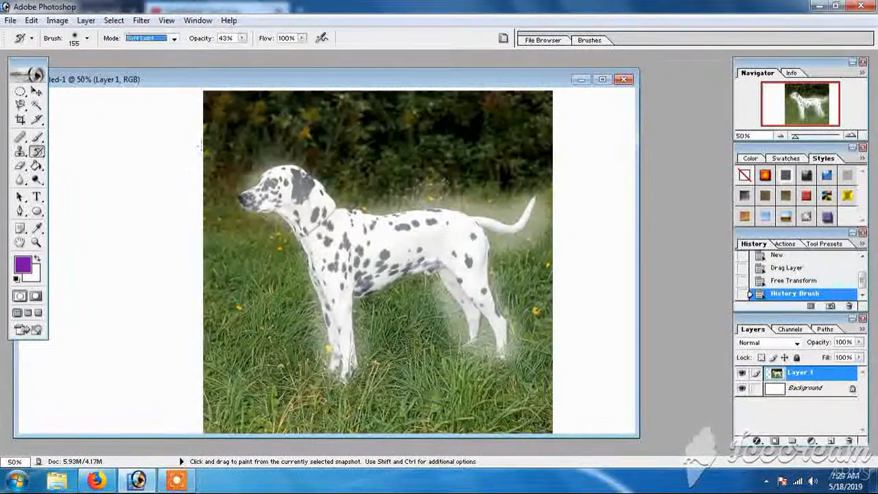
mouse_move(241, 119)
left_mouse_down()
mouse_move(364, 137)
mouse_move(535, 130)
mouse_move(369, 104)
mouse_move(229, 137)
mouse_move(184, 316)
mouse_move(240, 288)
mouse_move(247, 402)
mouse_move(213, 408)
mouse_move(209, 422)
mouse_move(274, 343)
mouse_move(316, 384)
mouse_move(371, 377)
left_mouse_up()
left_click_drag(439, 391, 461, 418)
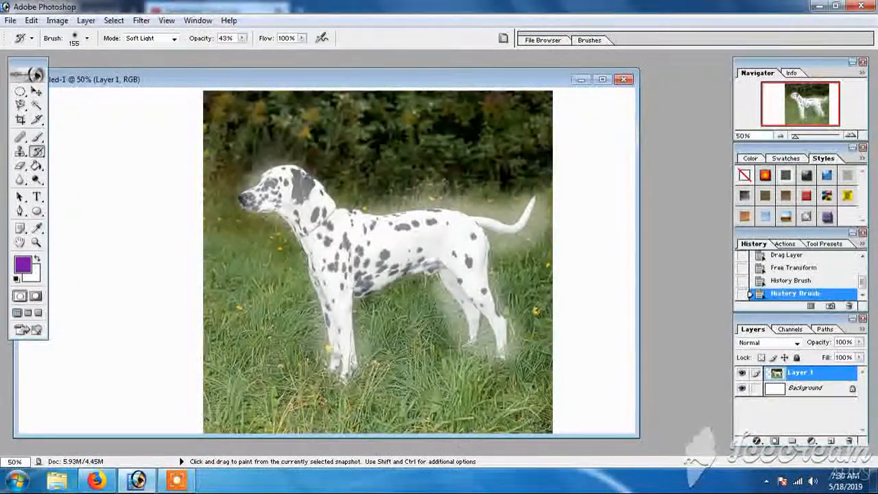
Set the History Brush to Dissolve mode and paint a speckled border along all four edges of the dog picture.
left_click(152, 40)
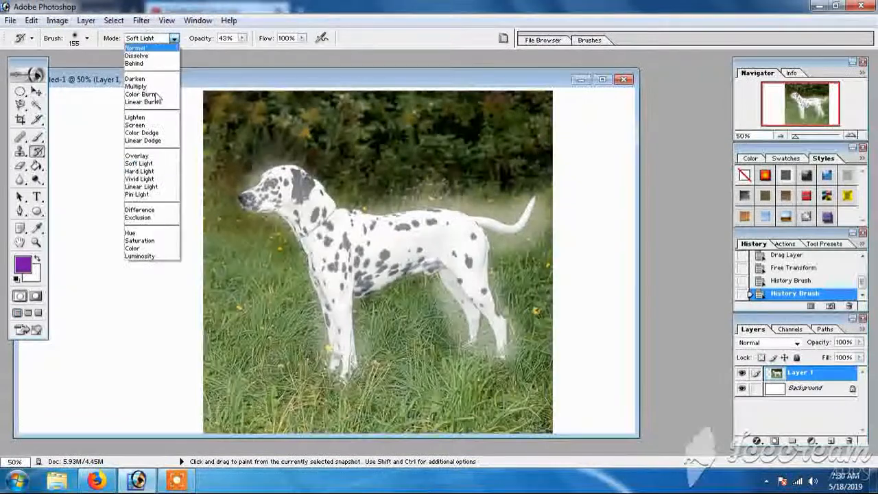
left_click(141, 169)
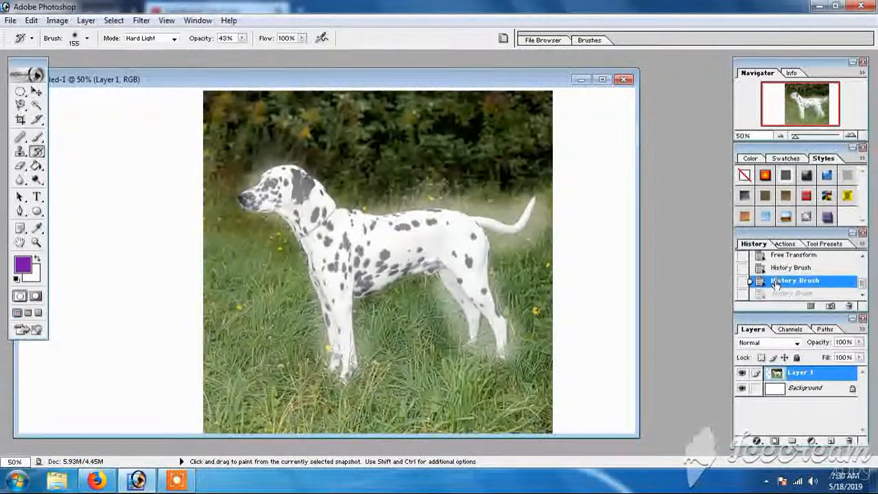
left_click(174, 38)
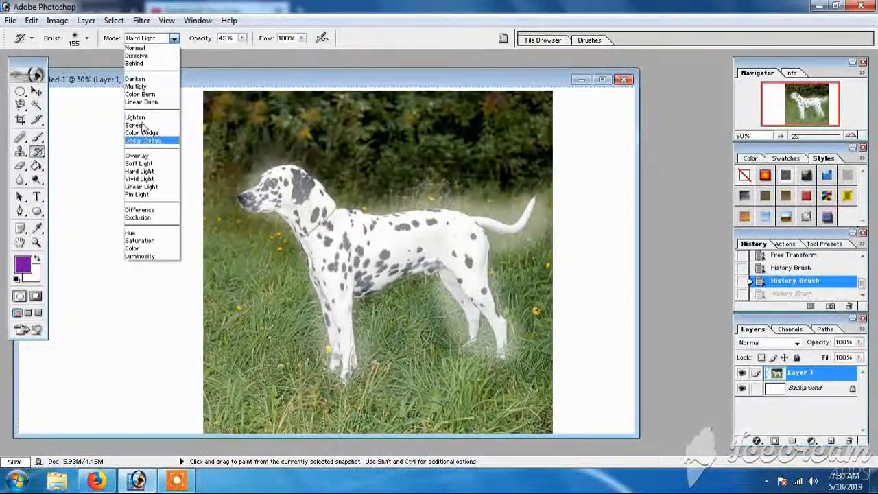
left_click(136, 56)
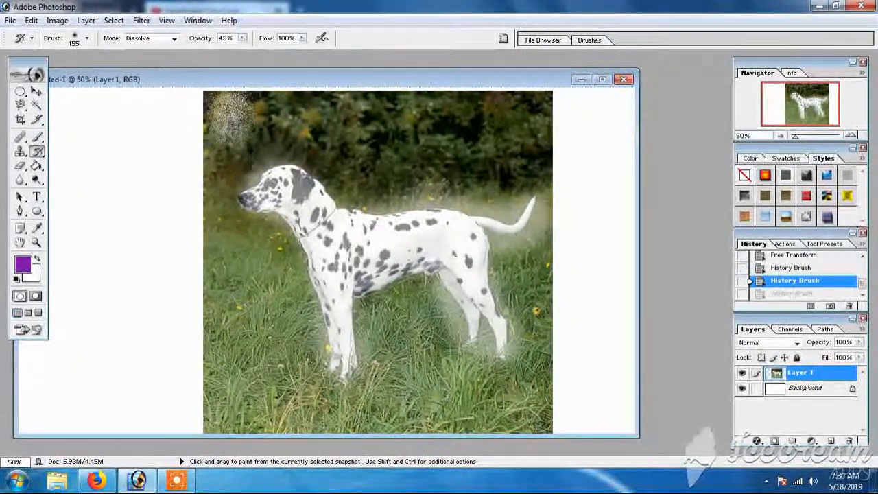
mouse_move(231, 118)
left_mouse_down()
mouse_move(211, 398)
mouse_move(271, 414)
mouse_move(548, 415)
mouse_move(562, 245)
mouse_move(398, 92)
mouse_move(244, 87)
mouse_move(329, 89)
left_mouse_up()
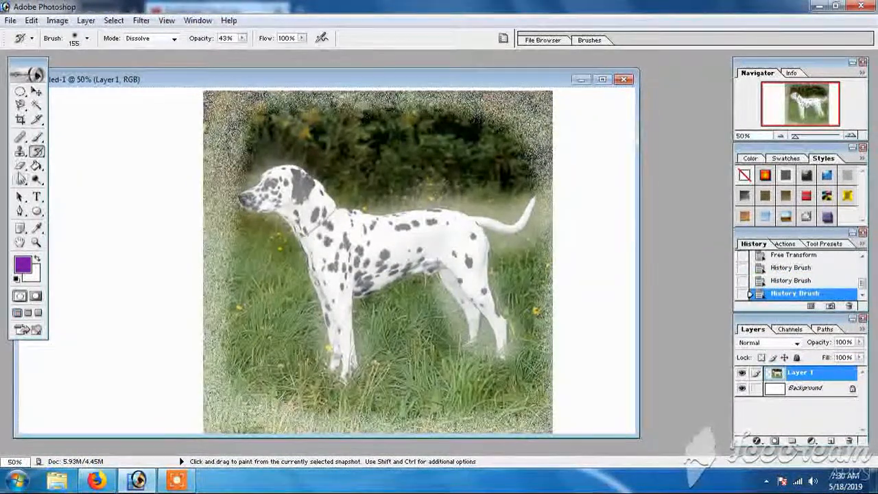
Erase loose strokes across the trees and grass and a broad area over the dog's legs with the 47 px Eraser.
left_click(20, 168)
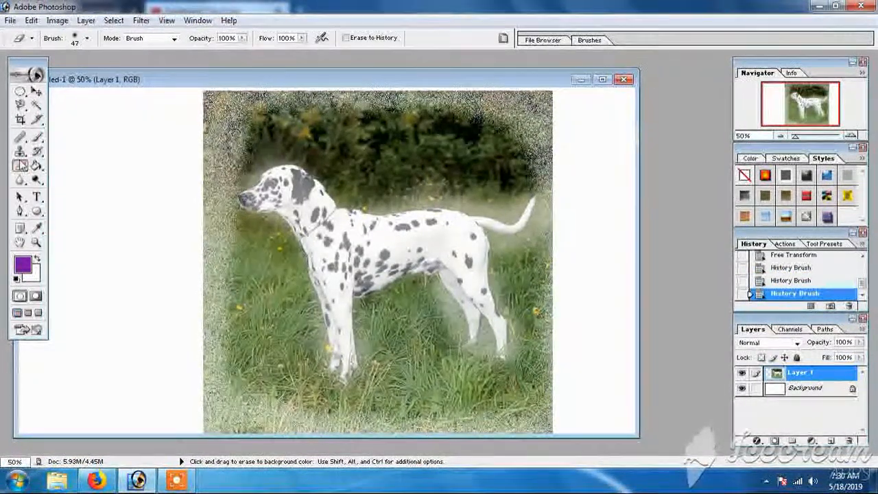
left_click_drag(325, 130, 508, 157)
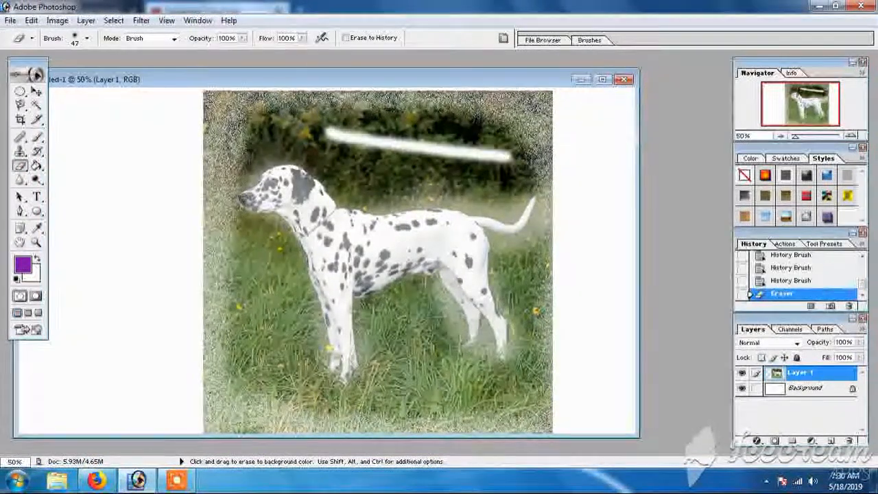
left_click_drag(522, 121, 218, 110)
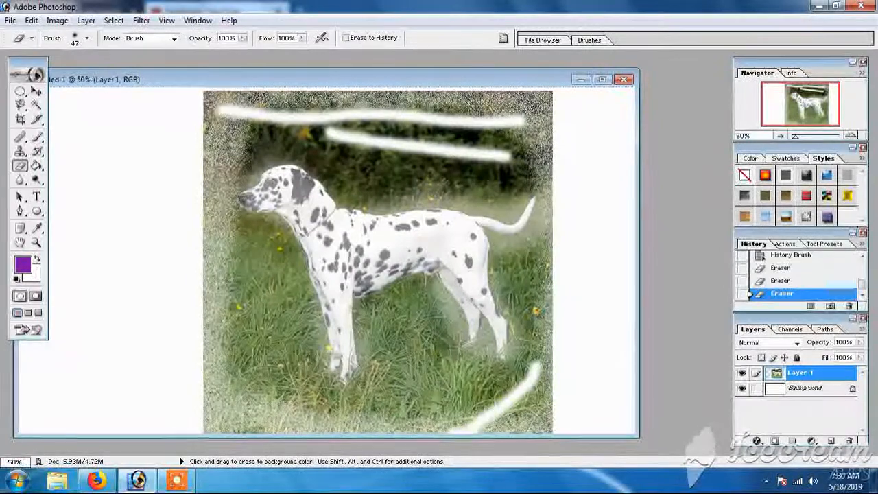
left_click_drag(255, 235, 264, 415)
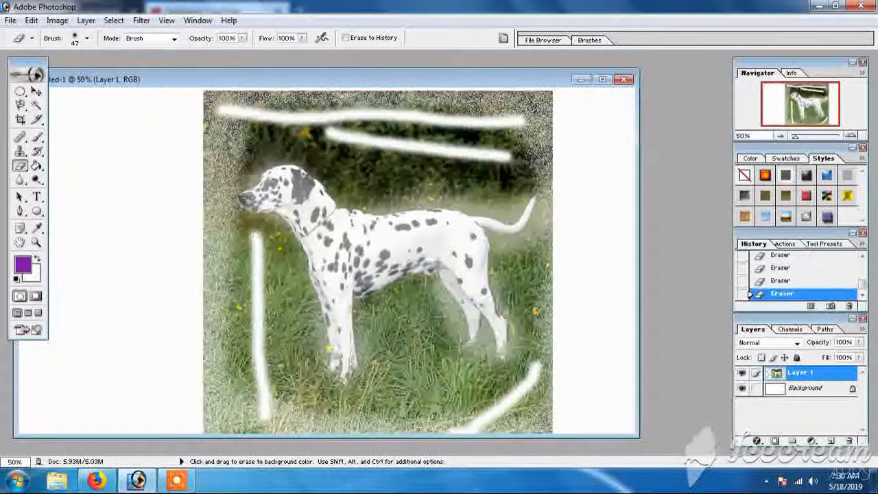
mouse_move(321, 314)
left_mouse_down()
mouse_move(375, 308)
mouse_move(223, 312)
mouse_move(490, 330)
mouse_move(517, 344)
mouse_move(347, 356)
mouse_move(375, 374)
mouse_move(382, 394)
mouse_move(448, 325)
mouse_move(545, 312)
mouse_move(438, 305)
mouse_move(454, 292)
mouse_move(488, 298)
left_mouse_up()
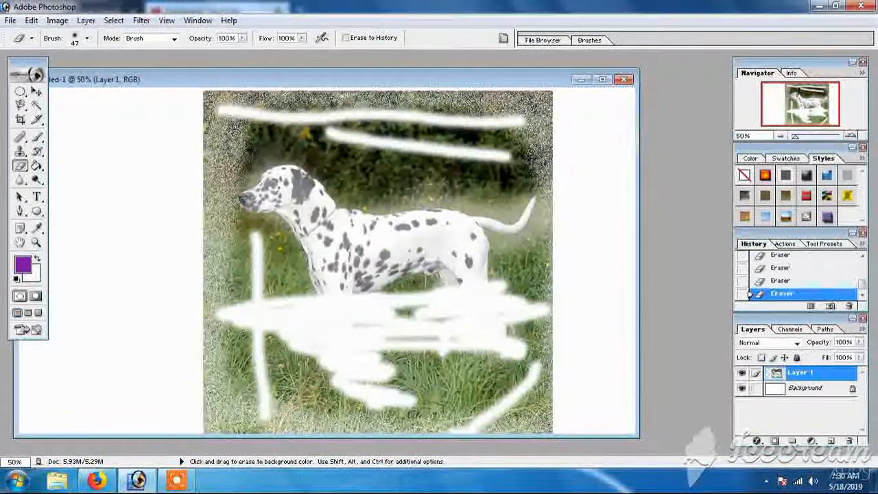
Revert the picture to its Free Transform history state, discarding the brush and eraser strokes.
scroll(782, 281, "up", 10)
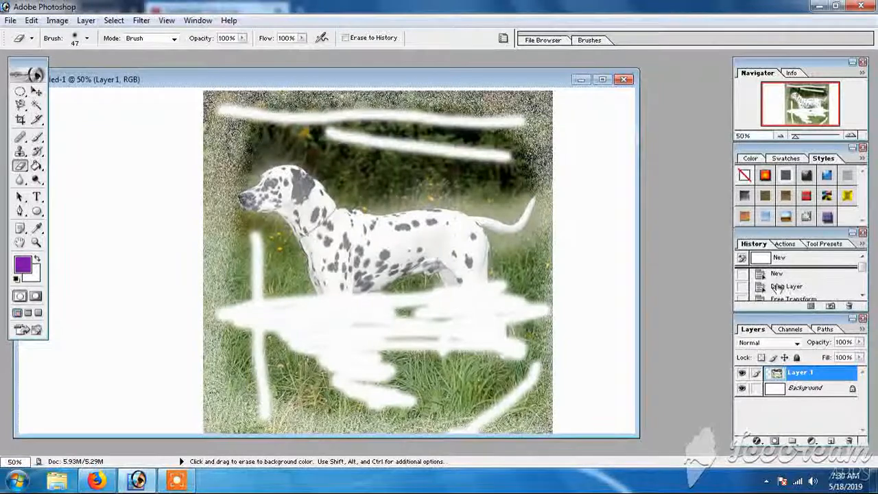
left_click(776, 275)
left_click(778, 288)
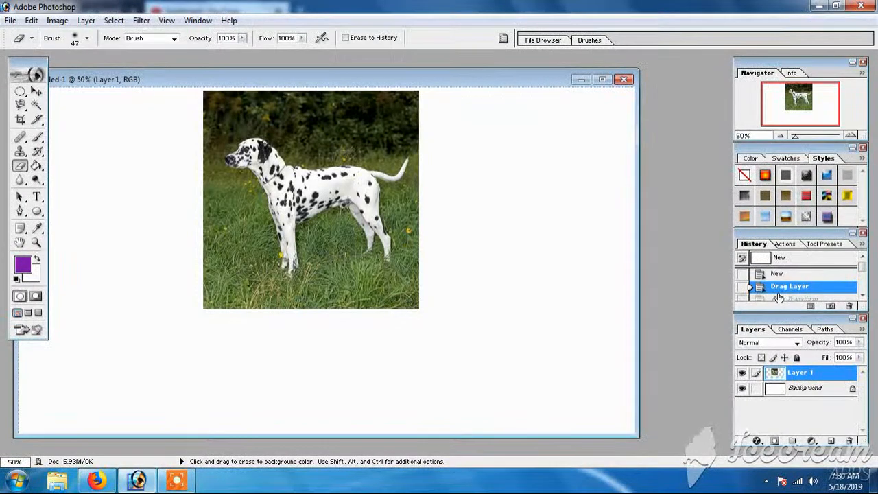
left_click(776, 300)
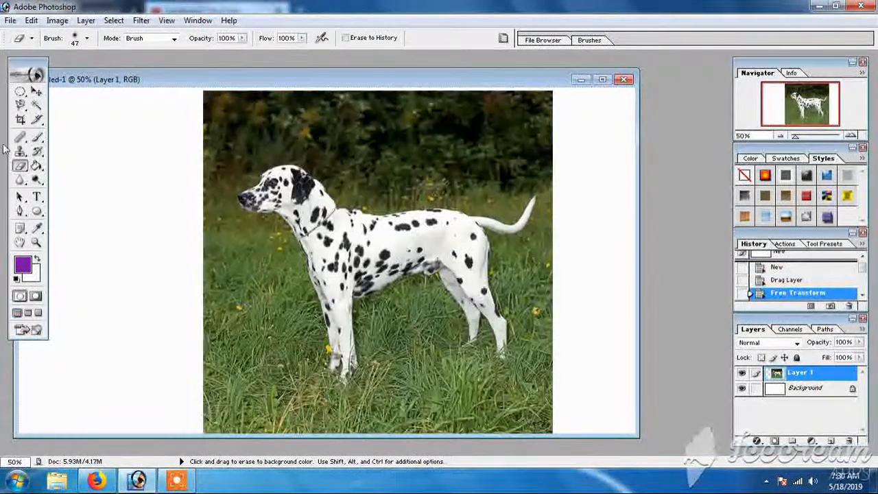
Fill the white areas on both sides of the dog picture with purple using the Paint Bucket.
left_click(36, 166)
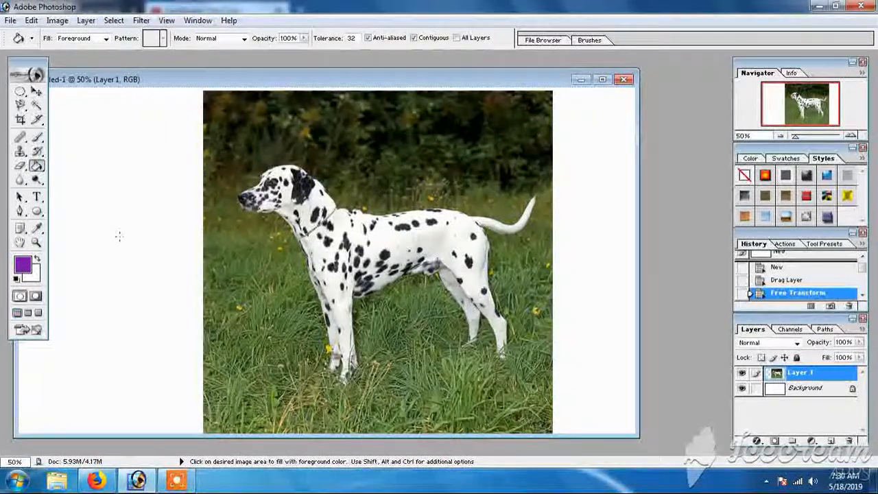
left_click(117, 236)
Draw a diagonal rainbow linear gradient over Layer 1 with the Gradient tool and undo it.
left_click_drag(36, 166, 87, 165)
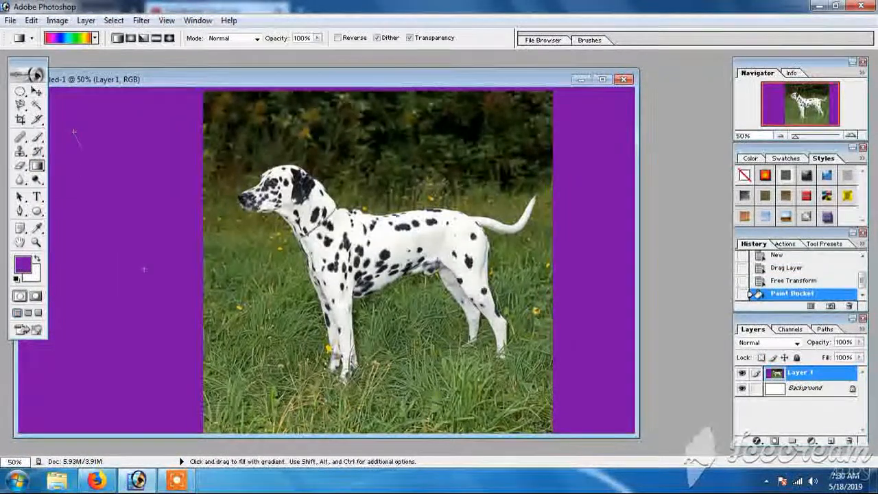
left_click_drag(74, 133, 160, 304)
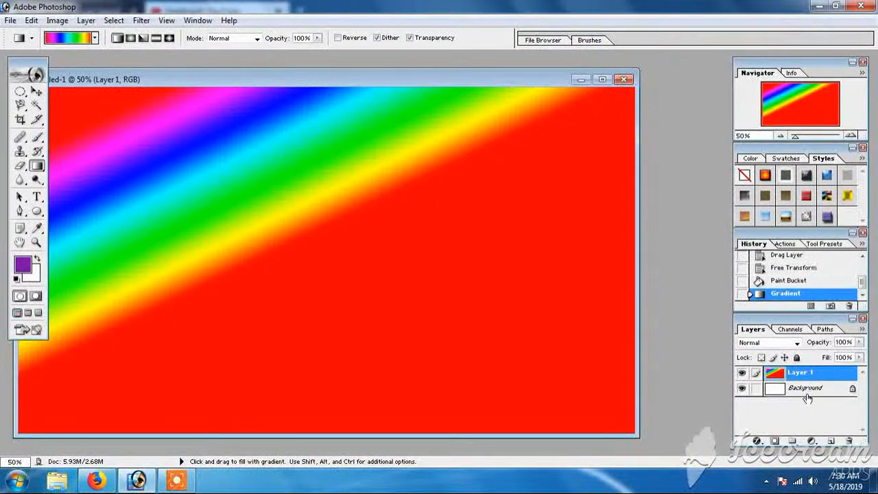
left_click(782, 280)
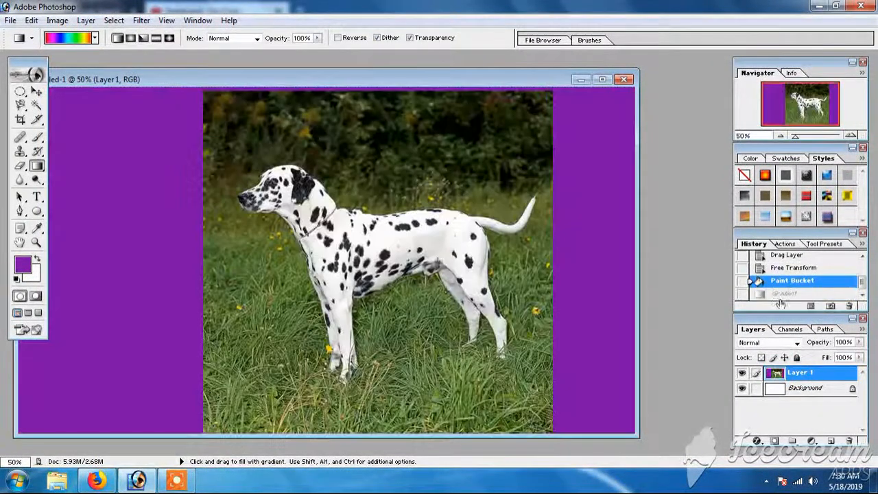
Draw a diagonal rainbow gradient on the Background layer and make Layer 1 active again.
left_click(808, 388)
left_click_drag(87, 178, 156, 313)
left_click(796, 373)
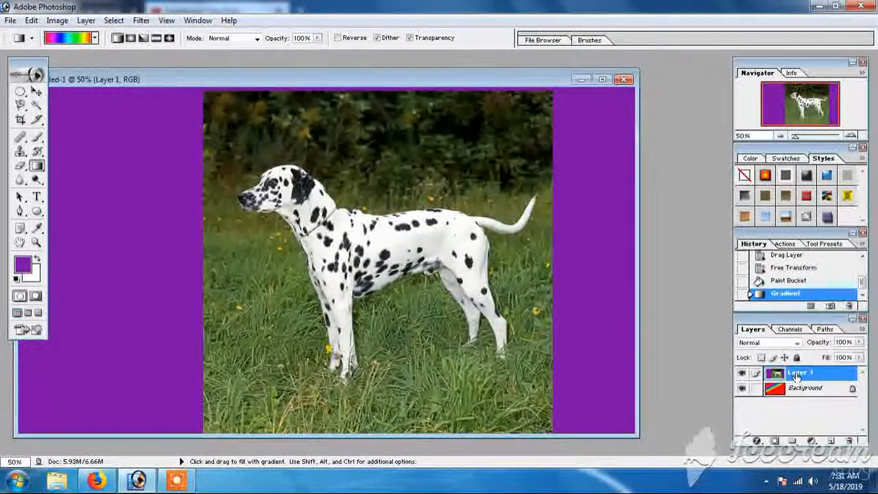
Swap the foreground and background colours and draw rainbow linear gradients across Layer 1 in different directions.
left_click(37, 260)
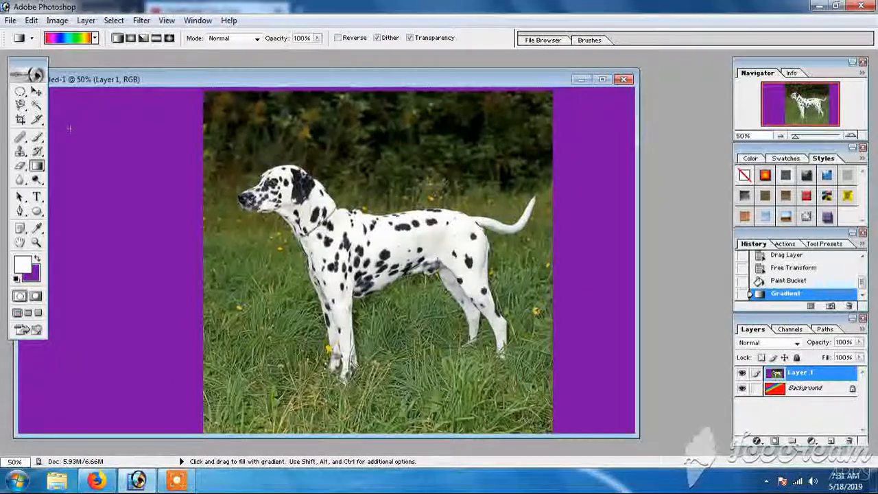
mouse_move(70, 133)
left_mouse_down()
mouse_move(96, 194)
mouse_move(71, 138)
left_mouse_up()
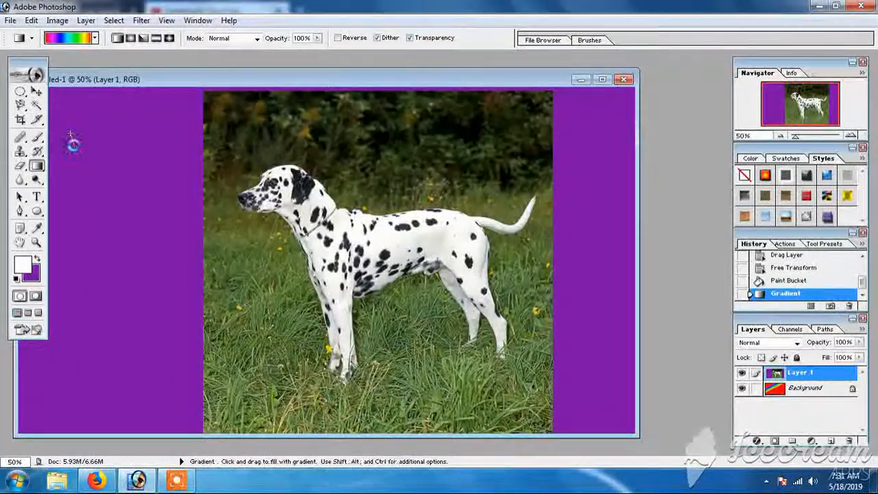
left_click_drag(603, 384, 164, 205)
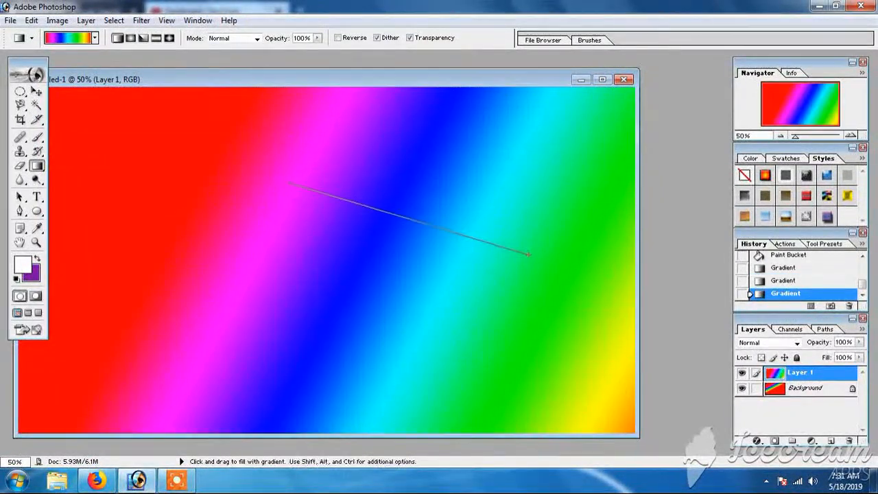
left_click_drag(52, 124, 541, 261)
Choose the yellow, violet, orange and blue gradient preset and draw it diagonally across Layer 1 in both directions.
left_click(95, 37)
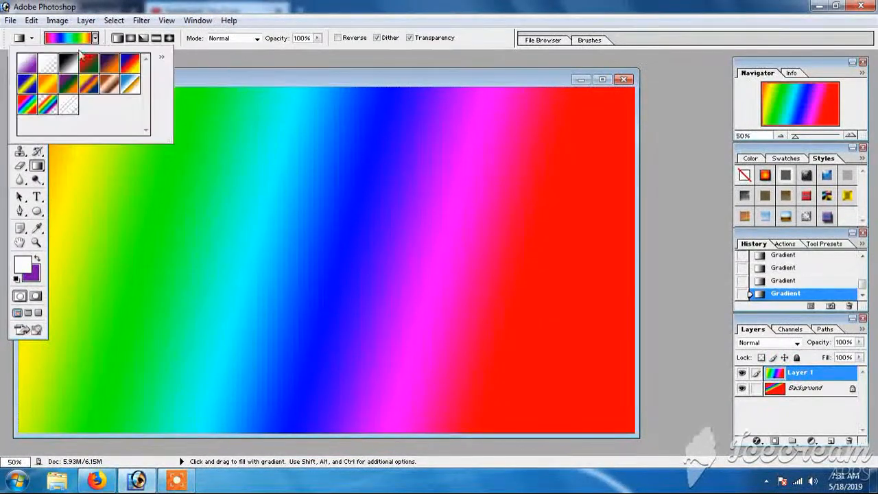
left_click(95, 91)
left_click(86, 199)
left_click_drag(86, 199, 567, 411)
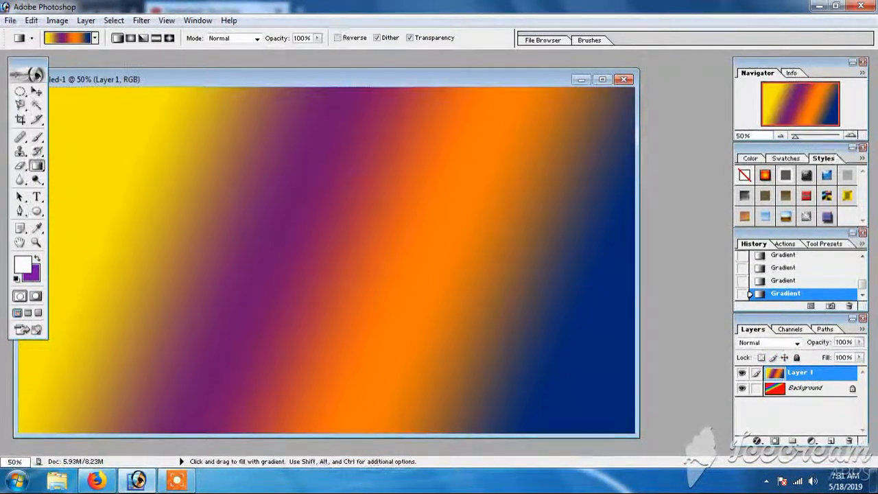
left_click_drag(494, 343, 190, 193)
Switch to the radial gradient style and draw two circular gradients on Layer 1.
left_click(95, 38)
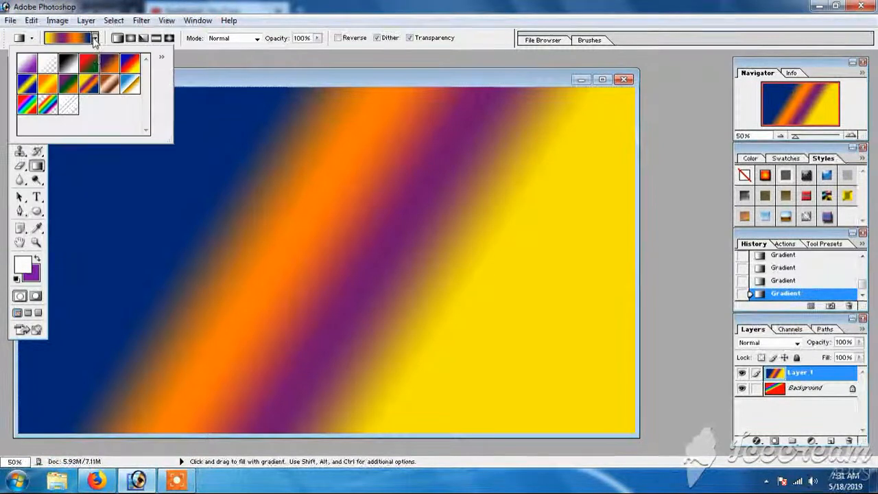
left_click(131, 39)
left_click_drag(277, 240, 333, 309)
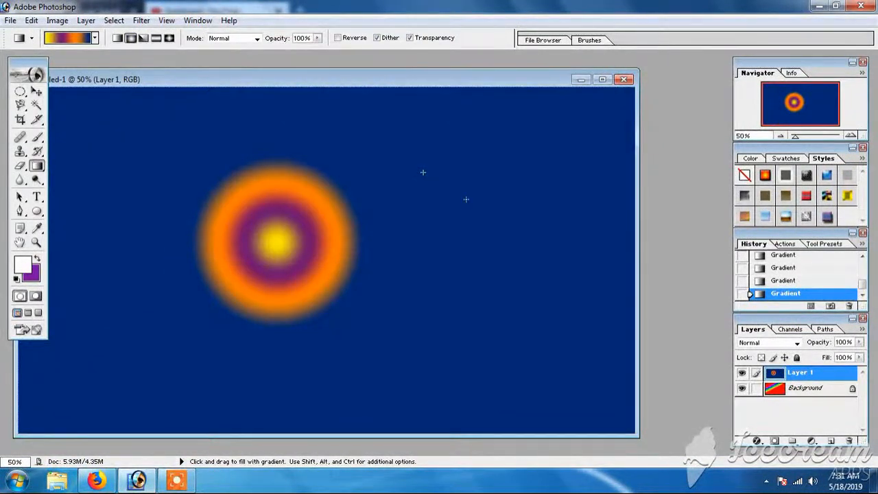
left_click_drag(423, 172, 482, 210)
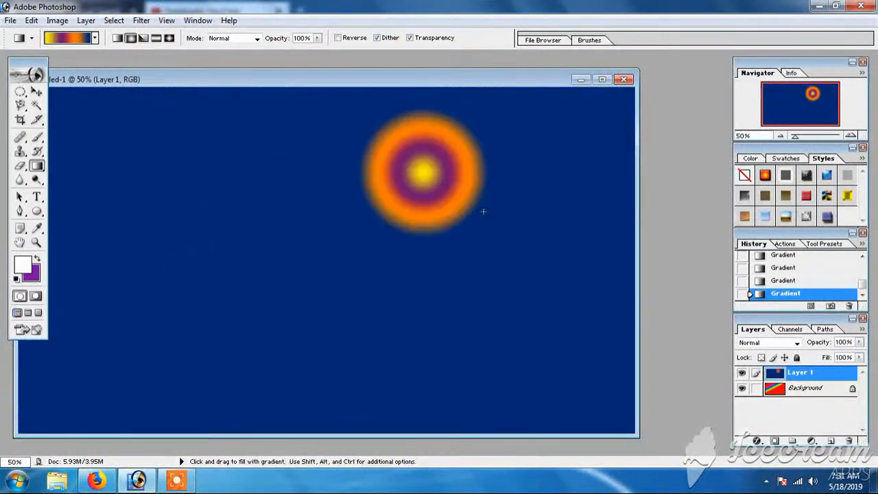
Switch to the angle gradient style and draw two angle gradients from different centre points on Layer 1.
left_click_drag(178, 158, 449, 463)
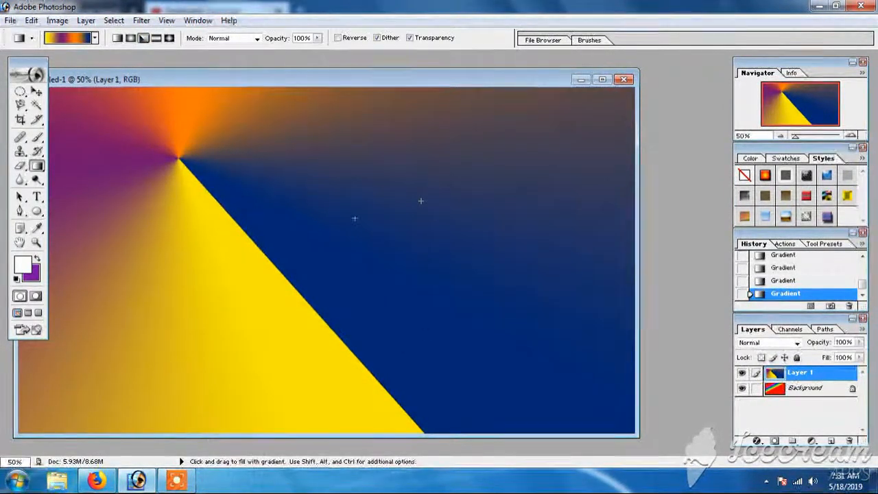
left_click_drag(421, 200, 198, 251)
Draw a horizontal reflected gradient across Layer 1, followed by diamond gradients at different places.
left_click(155, 38)
left_click_drag(118, 244, 441, 256)
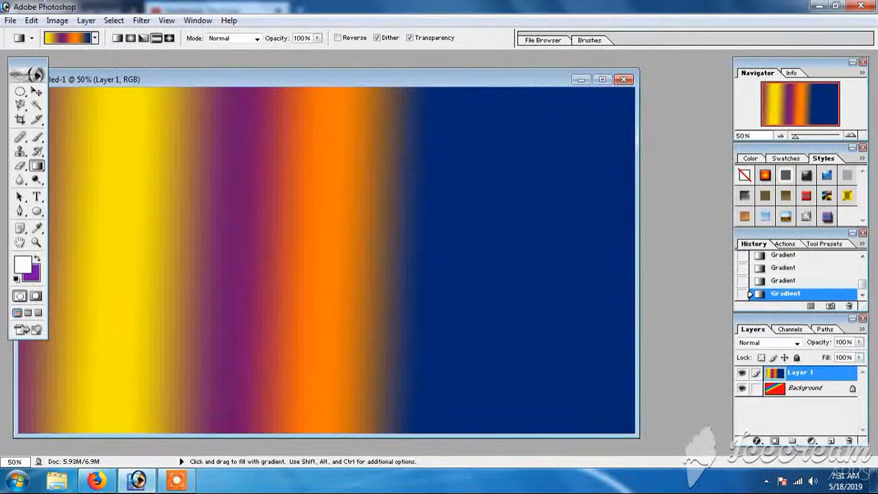
left_click_drag(241, 128, 270, 226)
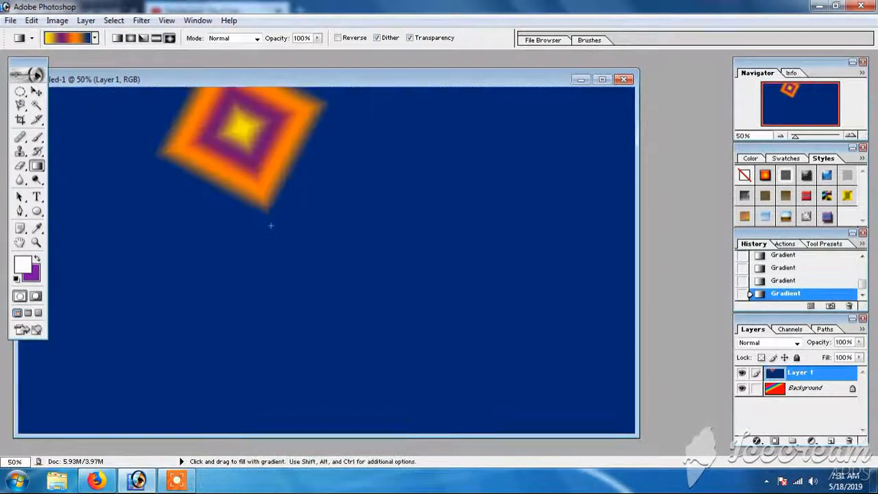
left_click_drag(451, 317, 451, 319)
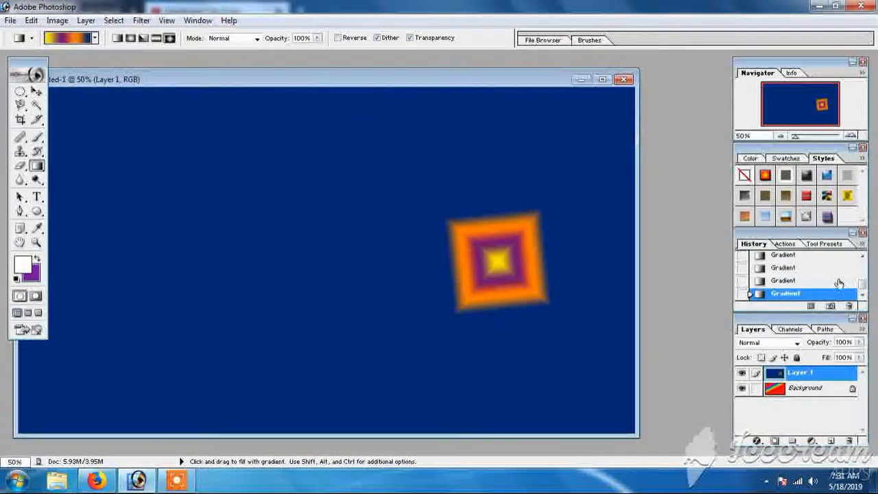
Discard all the fills and gradients by returning to the Free Transform history state.
left_click(809, 266)
scroll(803, 273, "up", 5)
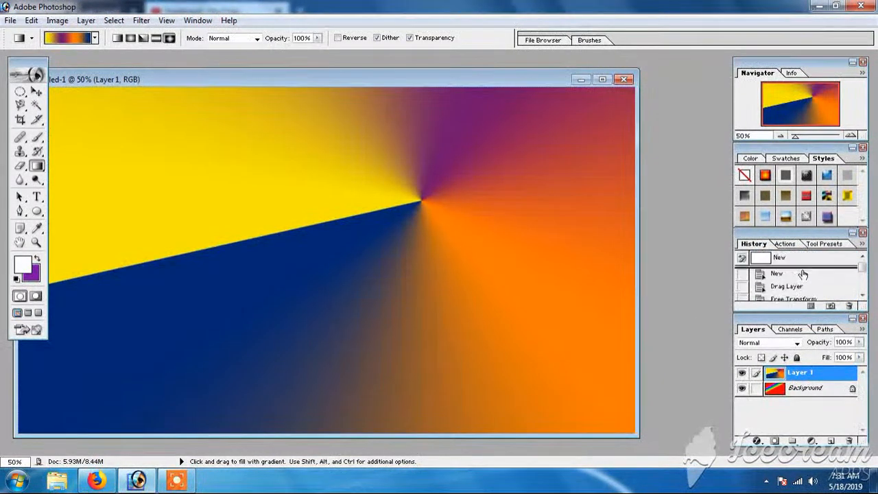
left_click(791, 287)
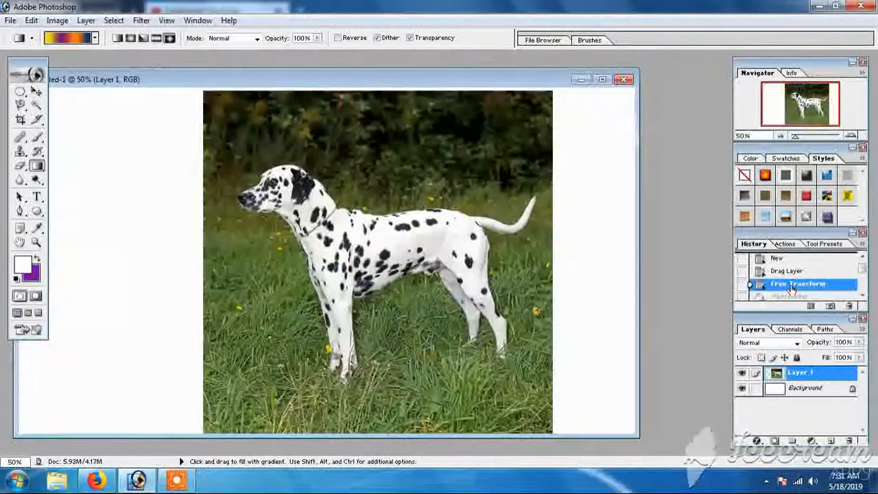
Blur part of the dog picture using the Blur tool with a 118 px brush at 50% strength.
left_click(21, 180)
right_click(159, 317)
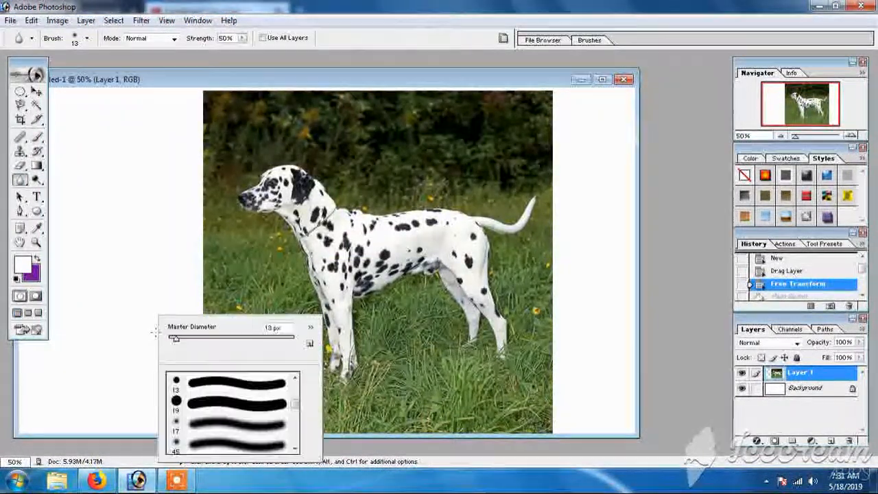
left_click(237, 338)
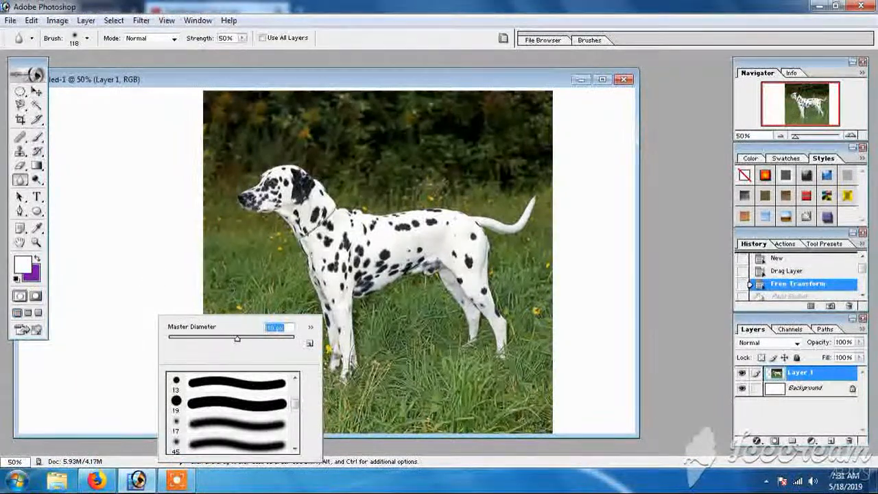
left_click(153, 276)
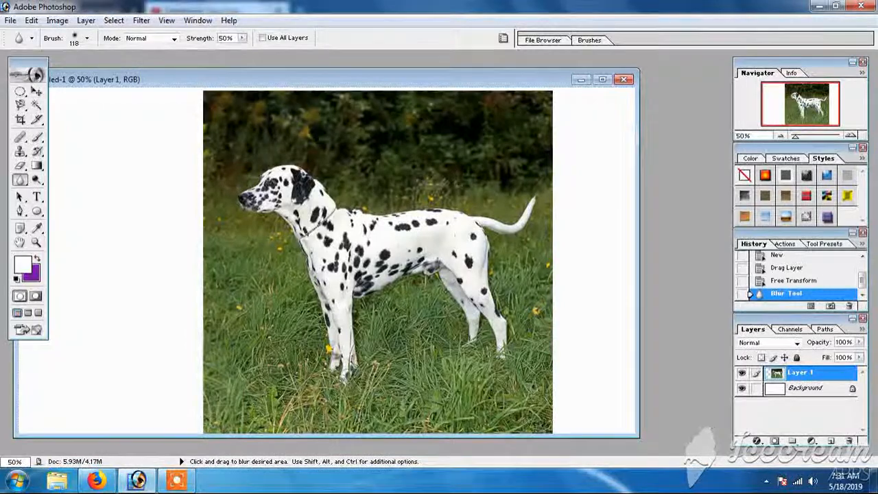
Set the Blur tool to a hard 157 px brush and blur the grass around the dog.
left_click(245, 318)
right_click(245, 317)
left_click(323, 403)
left_click_drag(265, 337, 334, 337)
key("Return")
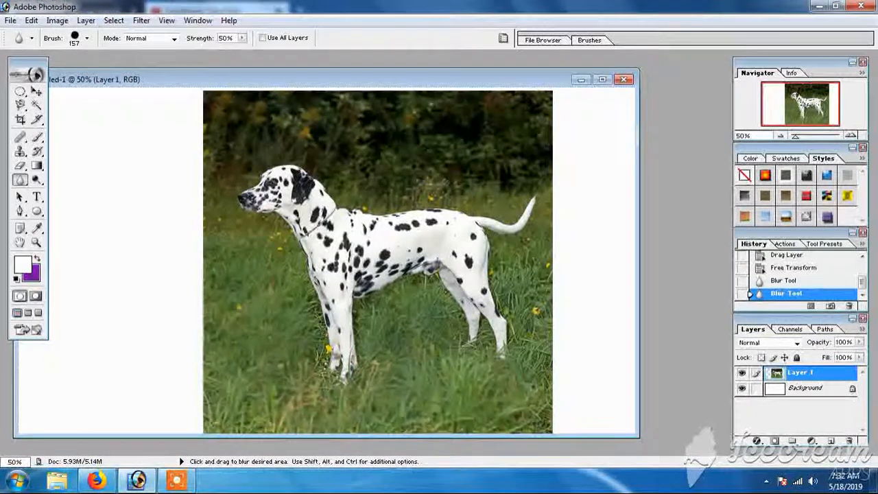
left_click_drag(254, 309, 284, 364)
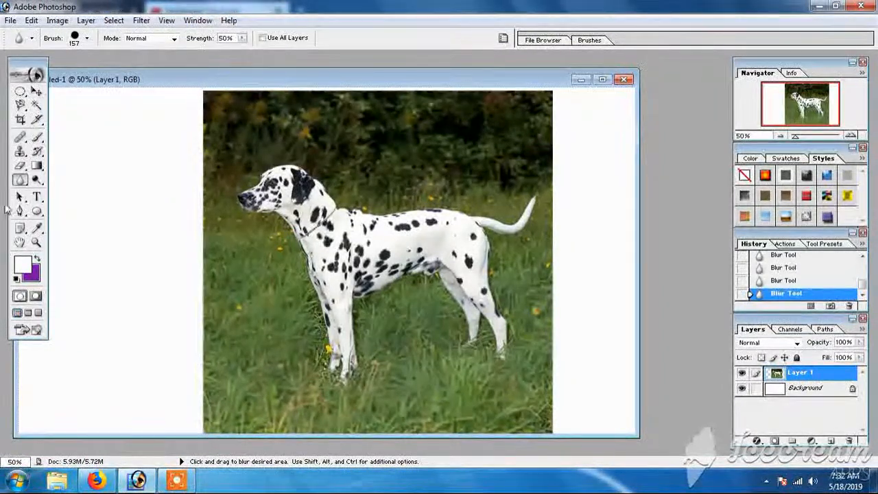
Lighten the grass around the dog with the Dodge tool at 50% exposure, using a 65 px and then a 182 px brush.
left_click(37, 180)
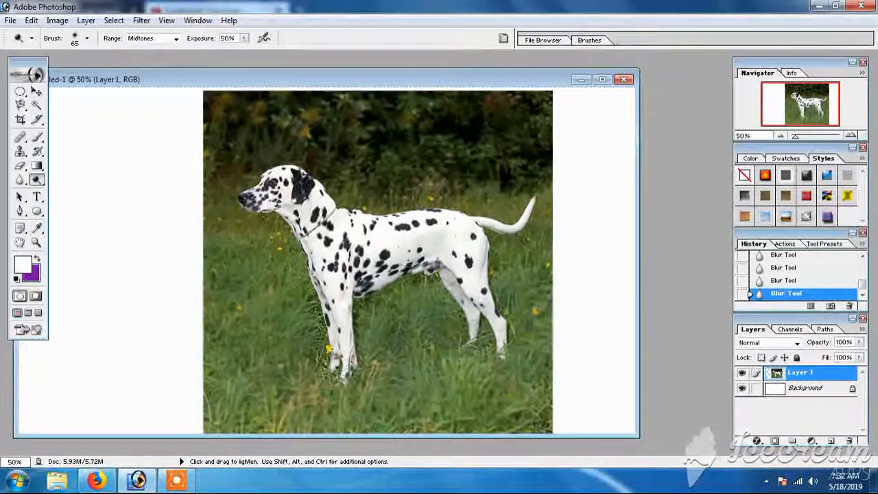
mouse_move(212, 333)
left_mouse_down()
mouse_move(209, 255)
mouse_move(226, 305)
mouse_move(247, 329)
mouse_move(257, 288)
mouse_move(276, 301)
mouse_move(282, 401)
mouse_move(267, 356)
mouse_move(271, 380)
left_mouse_up()
right_click(277, 317)
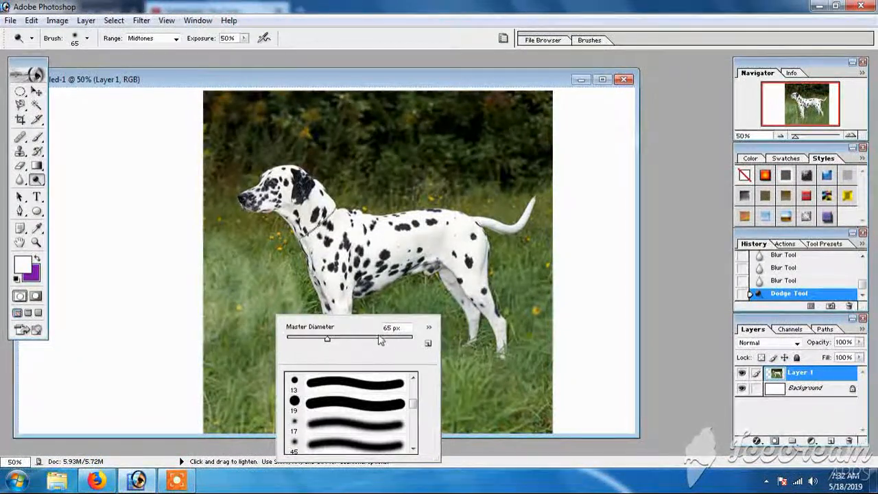
key("Return")
mouse_move(200, 416)
left_mouse_down()
mouse_move(240, 391)
mouse_move(267, 350)
mouse_move(274, 377)
left_mouse_up()
mouse_move(322, 422)
left_mouse_down()
mouse_move(507, 414)
mouse_move(384, 391)
mouse_move(425, 364)
mouse_move(412, 319)
left_mouse_up()
mouse_move(428, 365)
left_mouse_down()
mouse_move(539, 321)
mouse_move(534, 282)
mouse_move(519, 265)
mouse_move(541, 285)
left_mouse_up()
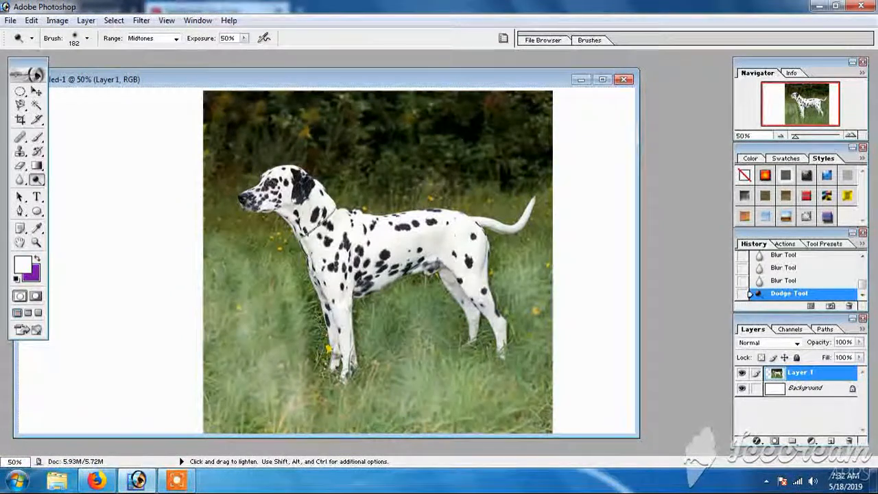
Lighten the dark trees and bushes behind the dog with the 182 px Dodge tool.
mouse_move(501, 160)
left_mouse_down()
mouse_move(425, 155)
mouse_move(254, 107)
mouse_move(481, 122)
mouse_move(233, 134)
mouse_move(247, 147)
mouse_move(528, 182)
left_mouse_up()
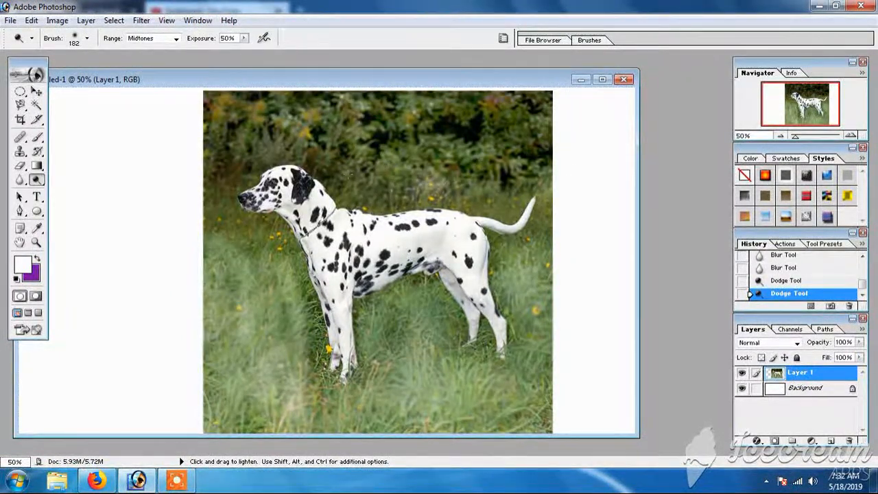
left_click_drag(453, 141, 511, 129)
mouse_move(212, 154)
left_mouse_down()
mouse_move(237, 180)
mouse_move(198, 109)
left_mouse_up()
left_click_drag(245, 39, 265, 53)
mouse_move(336, 122)
left_mouse_down()
mouse_move(491, 127)
mouse_move(555, 108)
mouse_move(240, 125)
mouse_move(480, 143)
mouse_move(319, 152)
mouse_move(439, 170)
left_mouse_up()
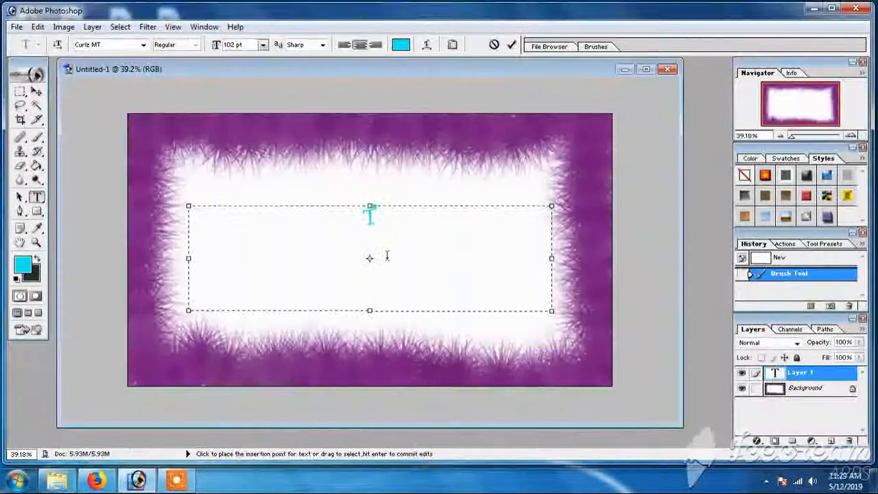
Enter the centred text "Thanks for watching", "like", "comment" and "subscribe" on four lines inside the purple grass frame.
type("Thanks f")
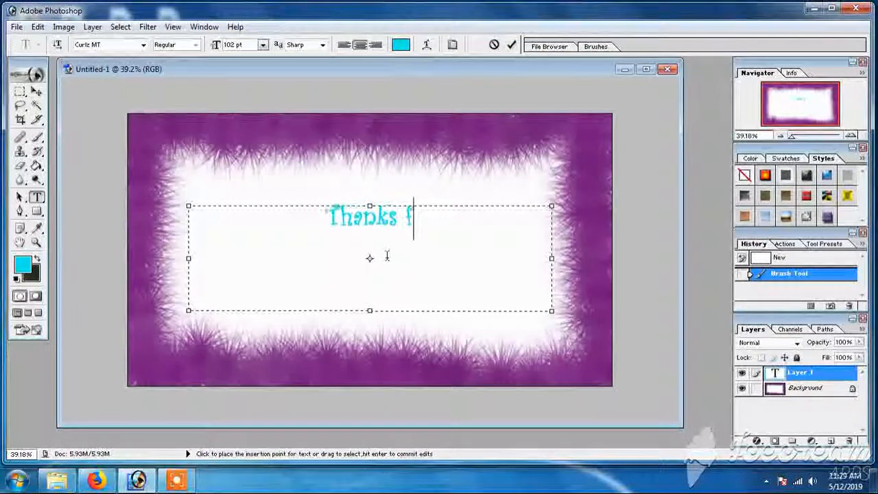
type("or watching ")
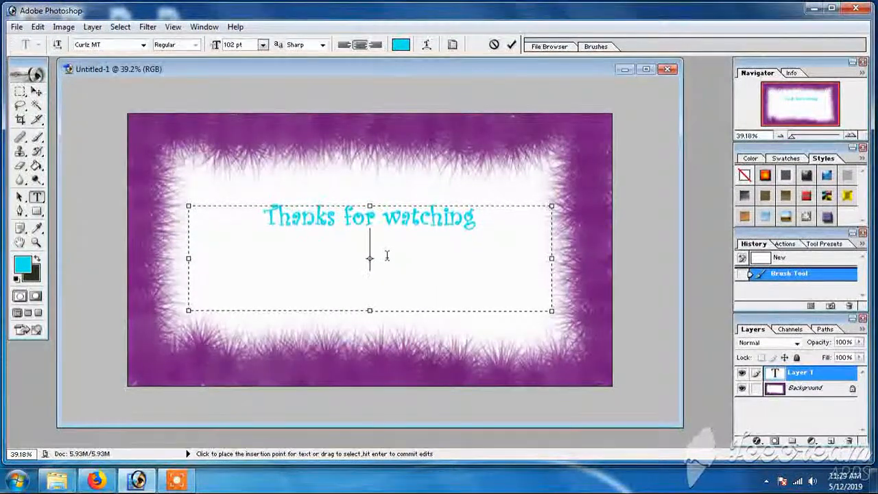
type("like")
key("Return")
type("c")
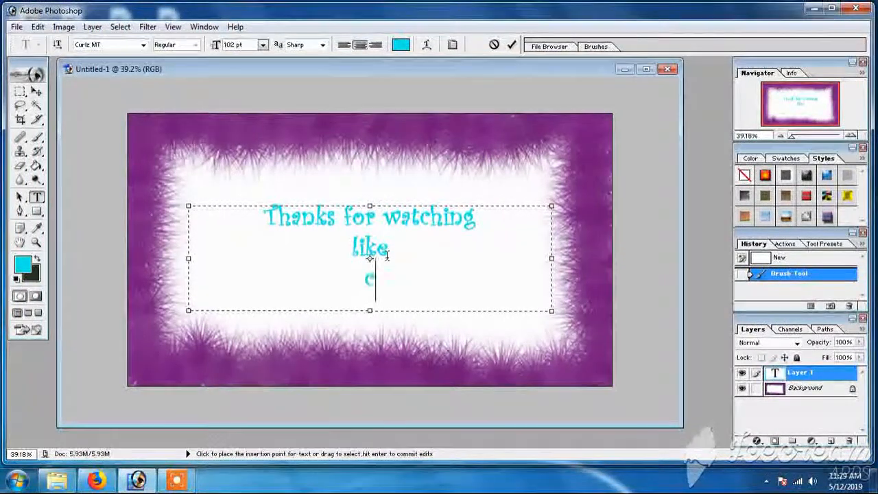
type("omment")
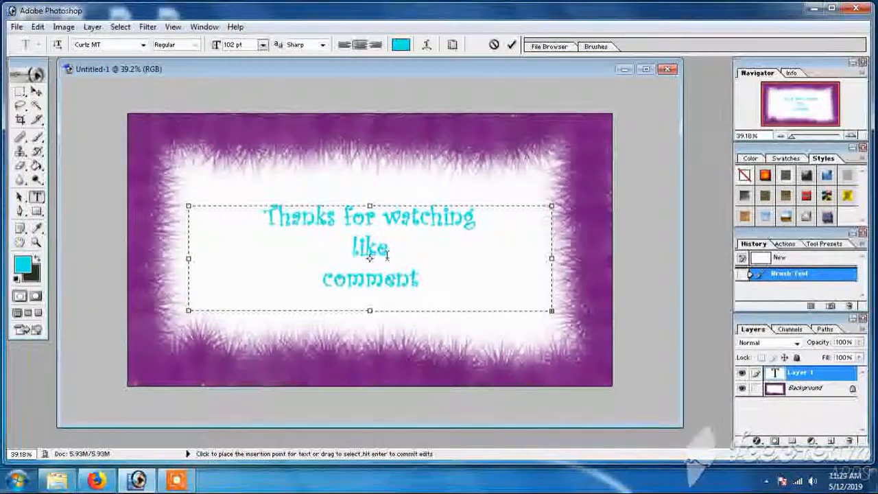
key("Return")
type("subscribe")
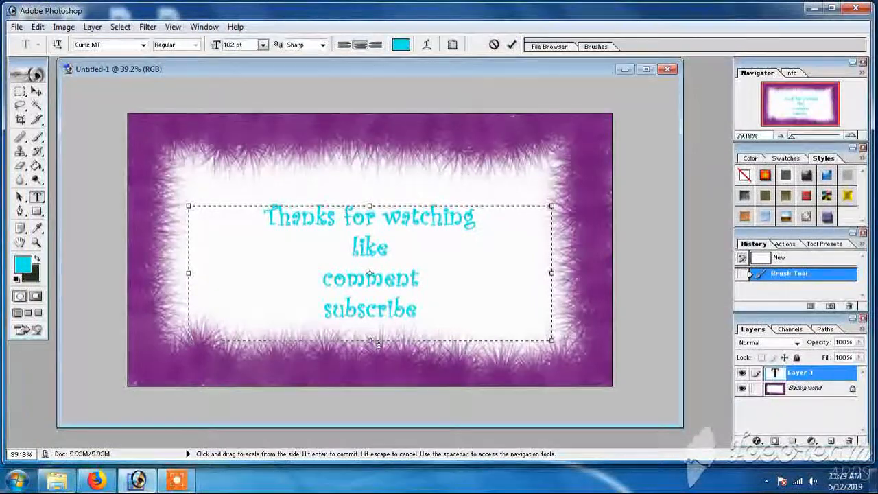